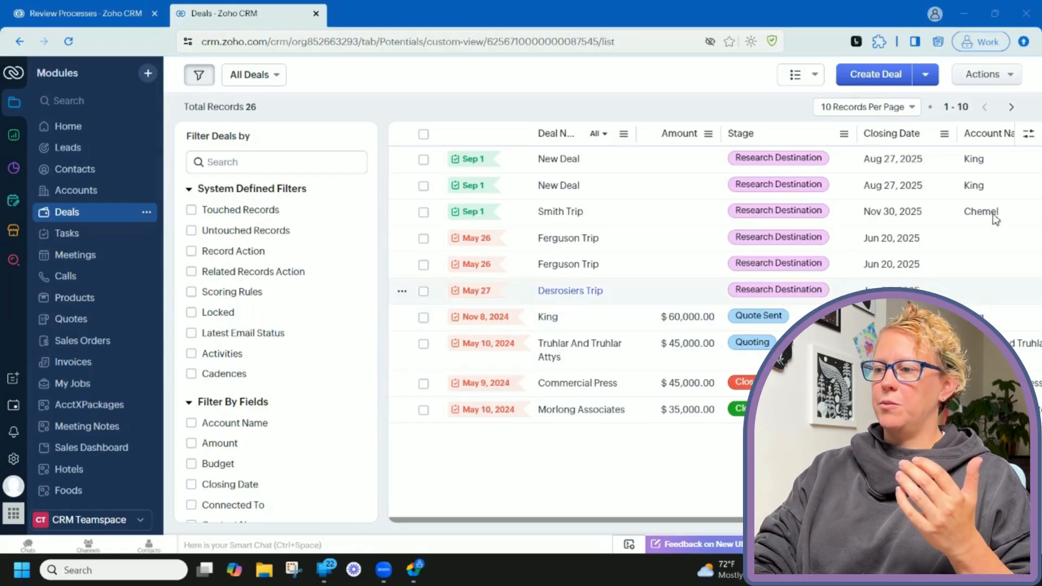
Open a blank Create Deal form from the Deals list view.
{"action": "left_click", "coordinate": [856, 76]}
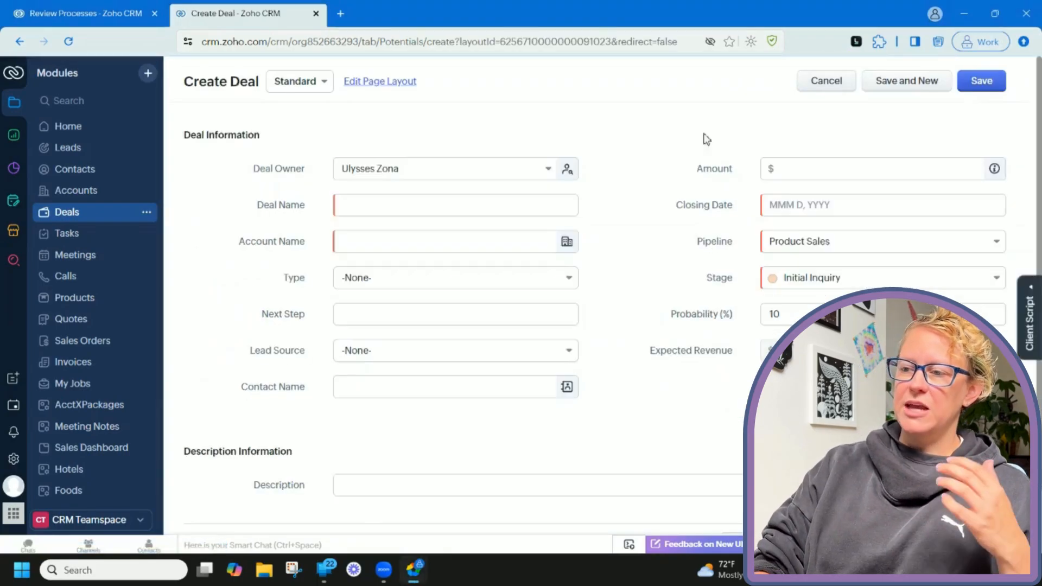
Enter 'new deal for Smith' as the deal name.
{"action": "left_click", "coordinate": [541, 211]}
{"action": "left_click", "coordinate": [541, 212]}
{"action": "type", "text": "new d"}
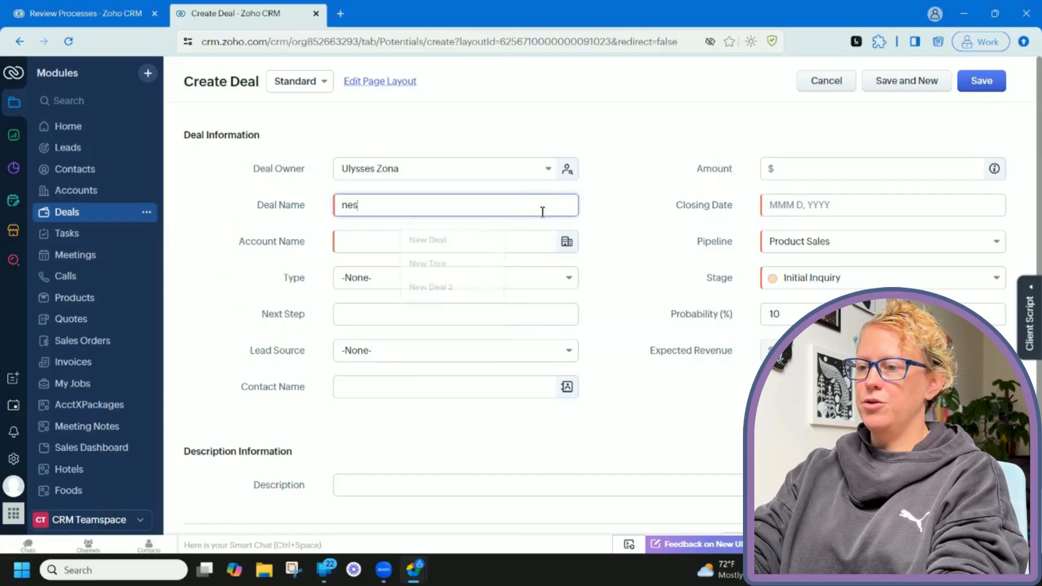
{"action": "type", "text": "eal for Smith"}
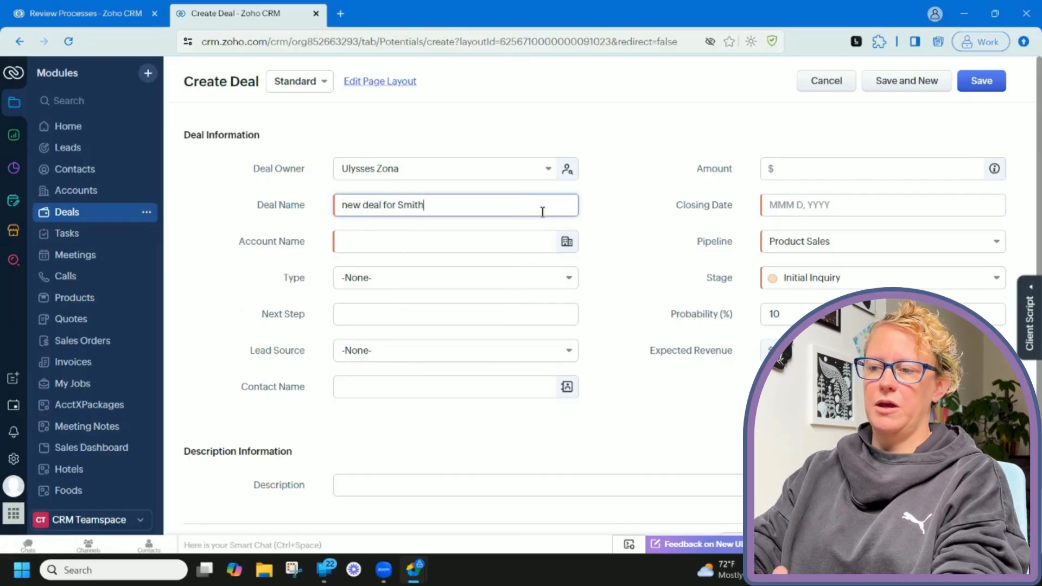
Create and link a new account 'Smith Family' with an all-zero phone and website.com.
{"action": "left_click", "coordinate": [543, 241]}
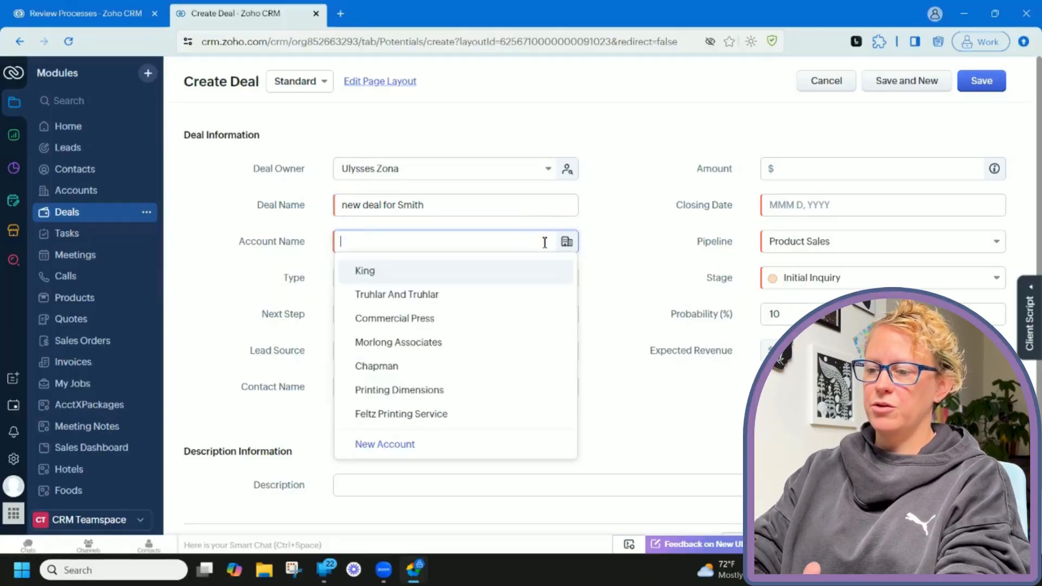
{"action": "left_click", "coordinate": [396, 450]}
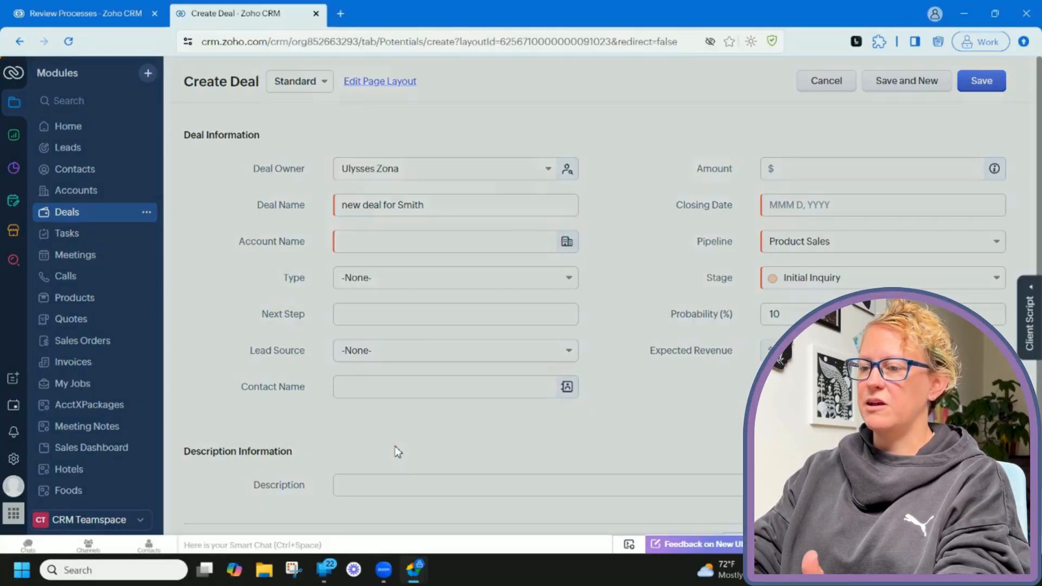
{"action": "left_click", "coordinate": [503, 122]}
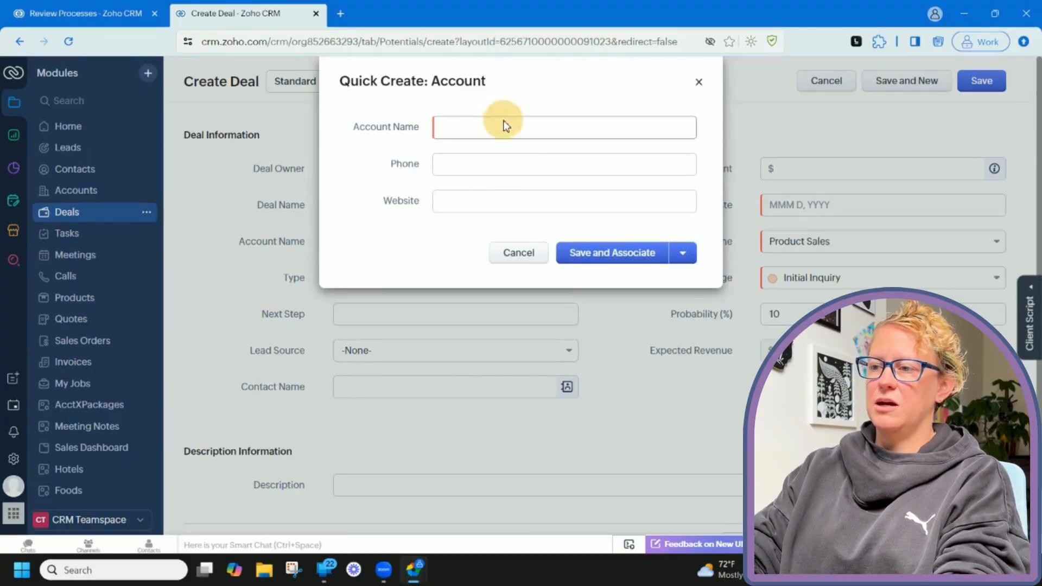
{"action": "type", "text": "Smith Family"}
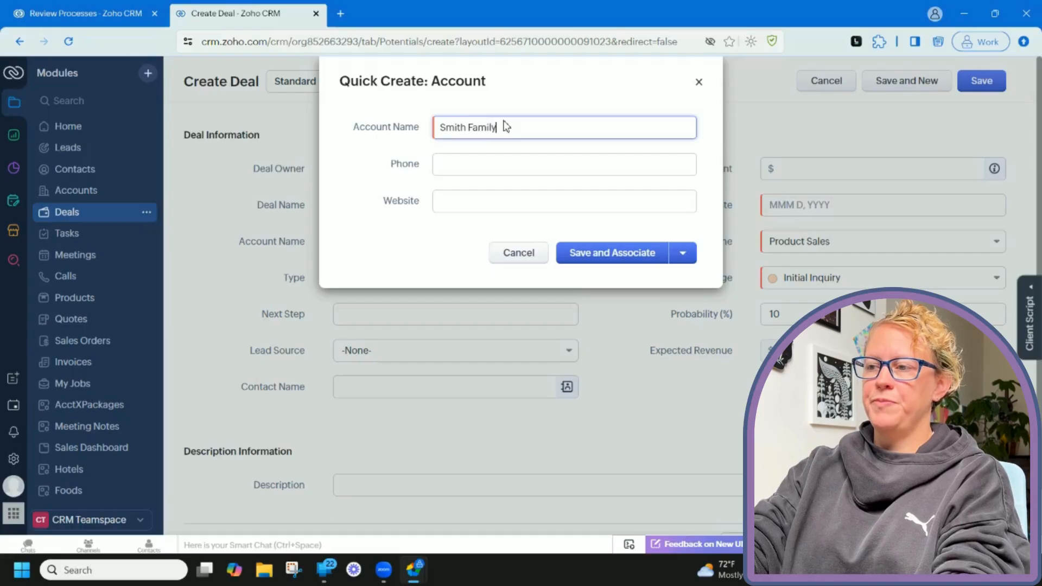
{"action": "key", "text": "Tab"}
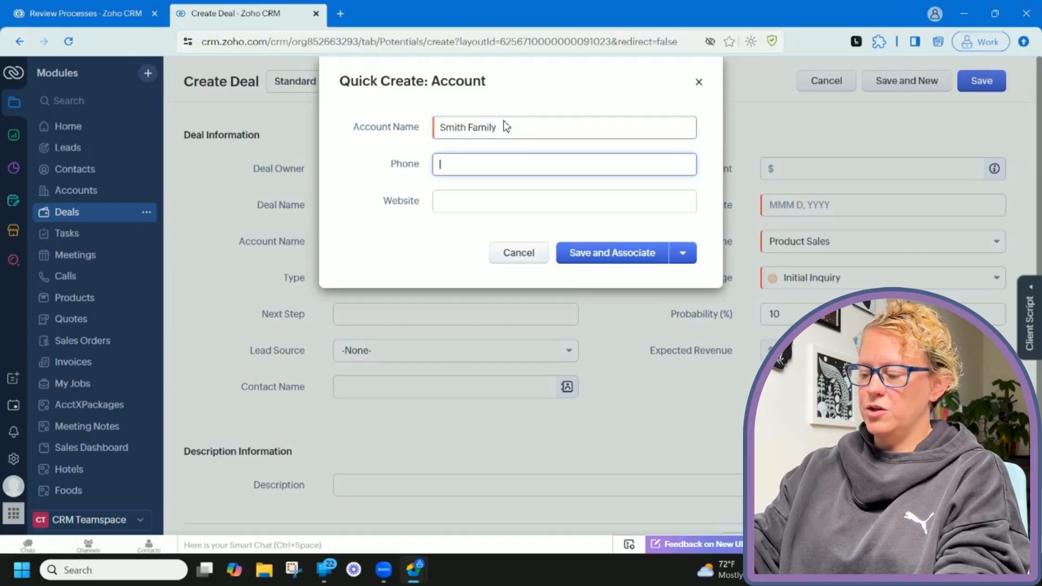
{"action": "type", "text": "00000000"}
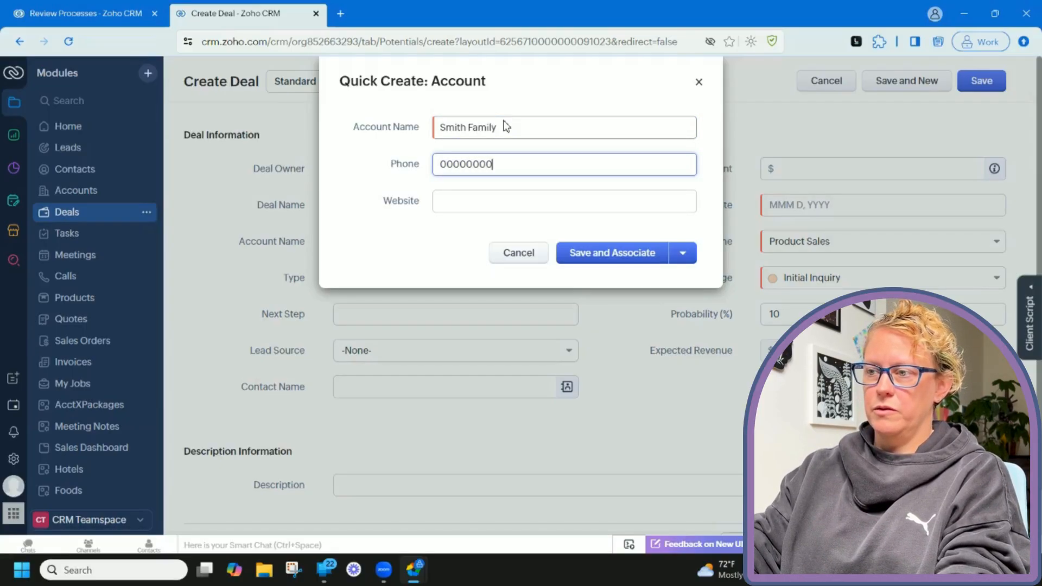
{"action": "type", "text": "00"}
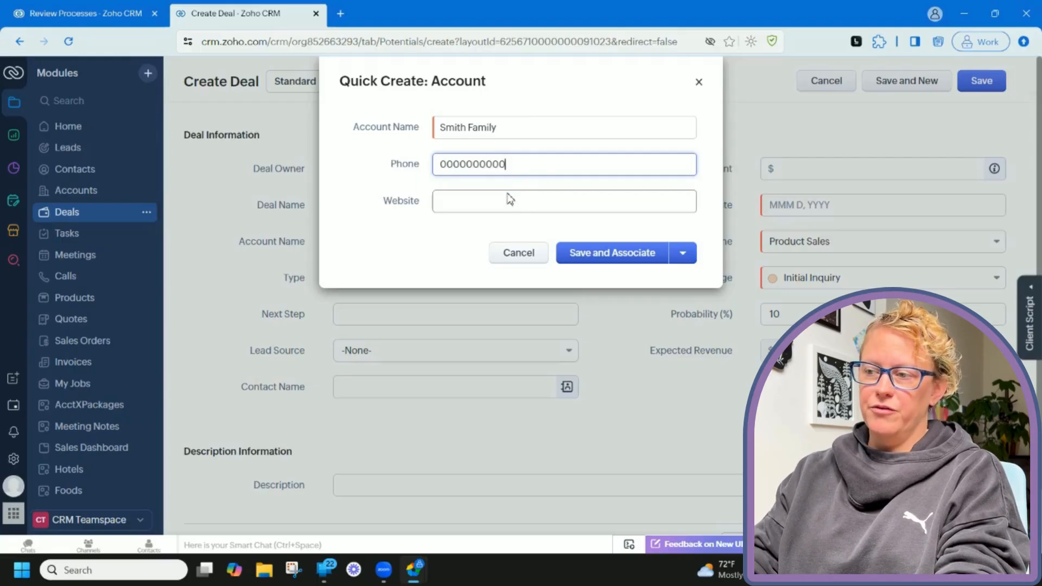
{"action": "left_click", "coordinate": [510, 199]}
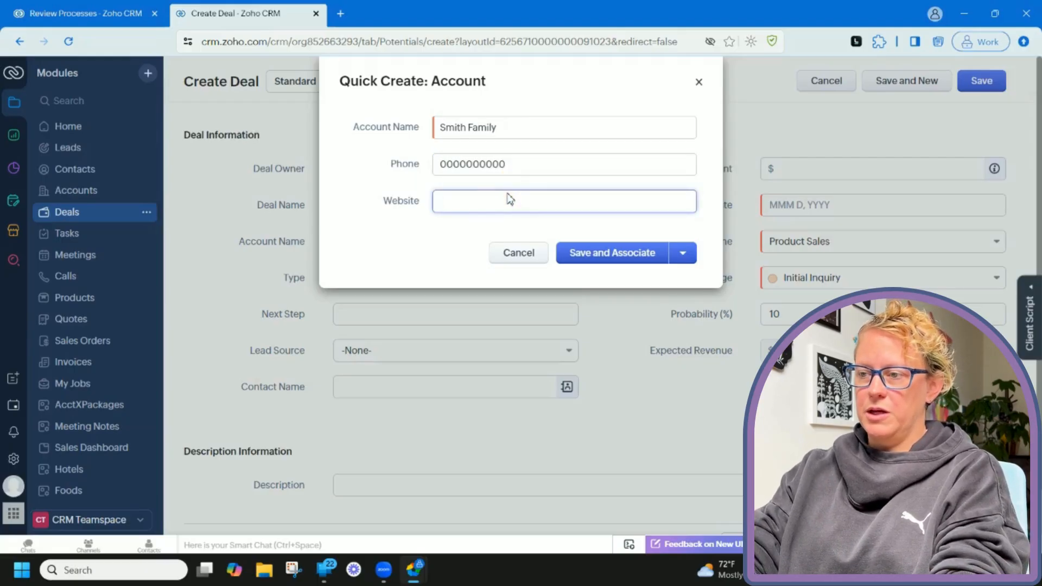
{"action": "type", "text": "website.co"}
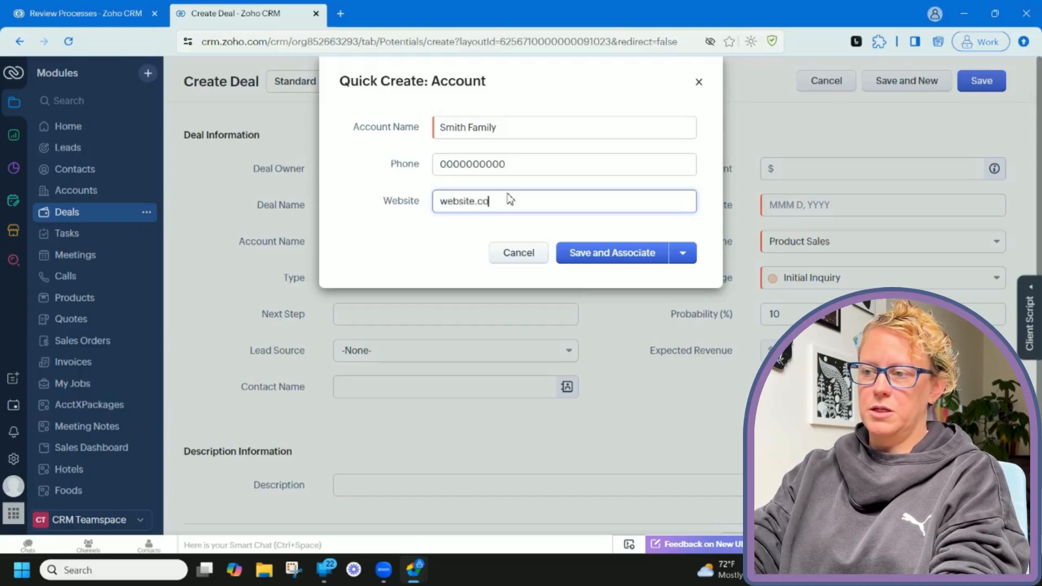
{"action": "type", "text": "m"}
{"action": "left_click", "coordinate": [608, 254]}
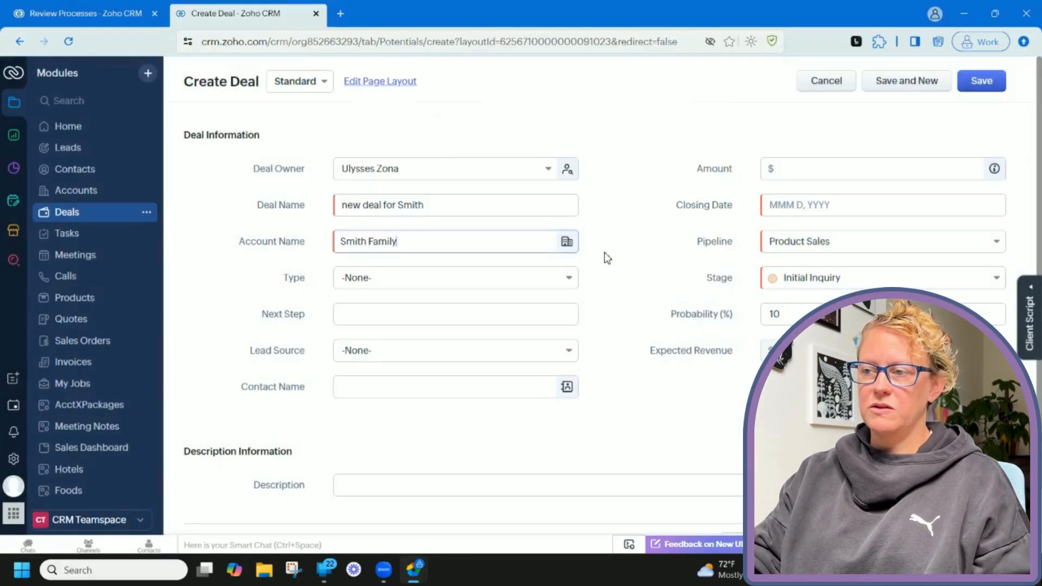
Set the closing date to Aug 31, 2025 and save the deal.
{"action": "left_click", "coordinate": [815, 204]}
{"action": "left_click", "coordinate": [911, 356]}
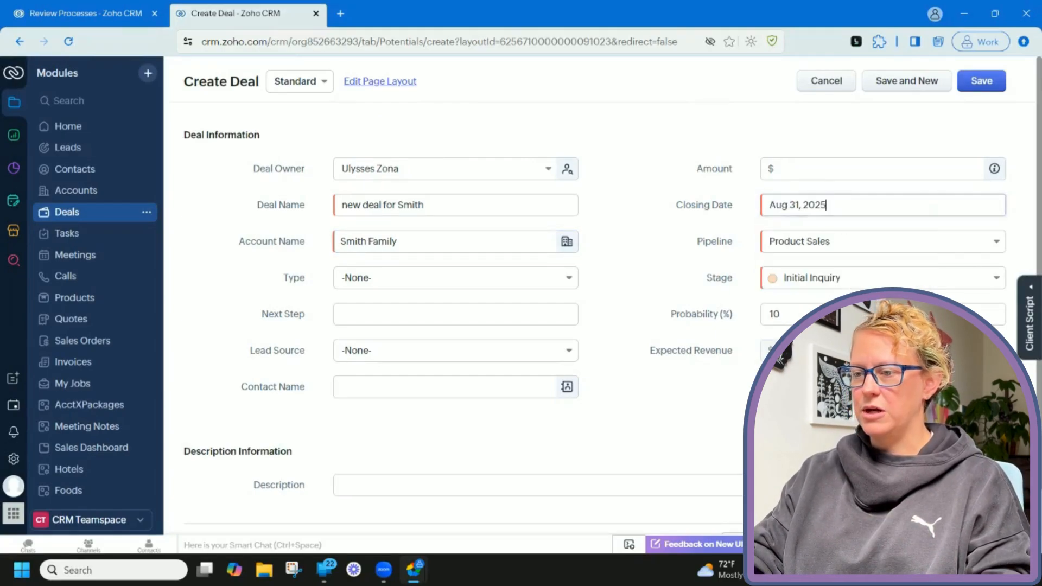
{"action": "left_click", "coordinate": [986, 84]}
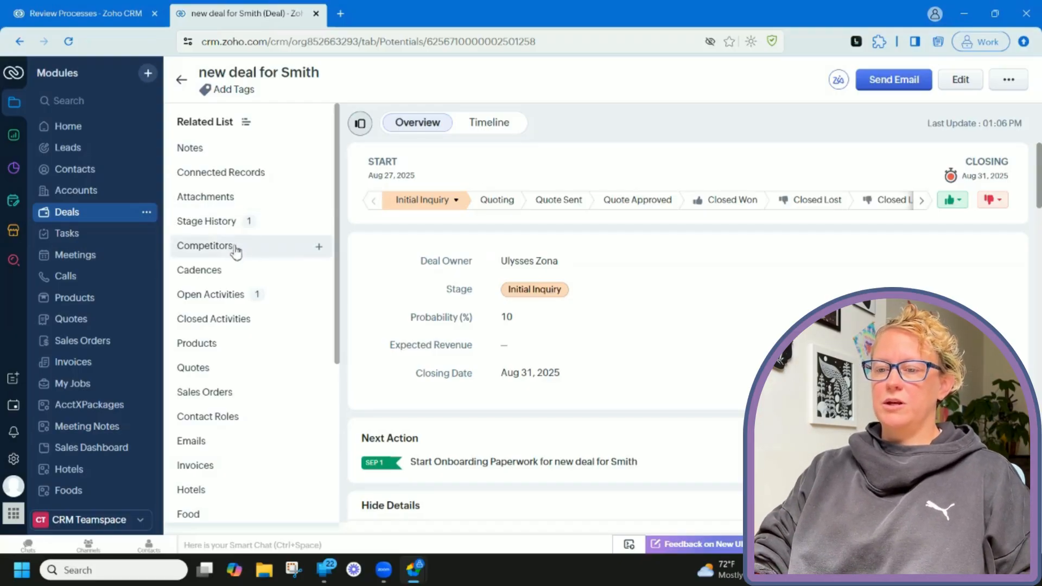
Go to Setup and open Review Processes under Process Management.
{"action": "left_click", "coordinate": [14, 466]}
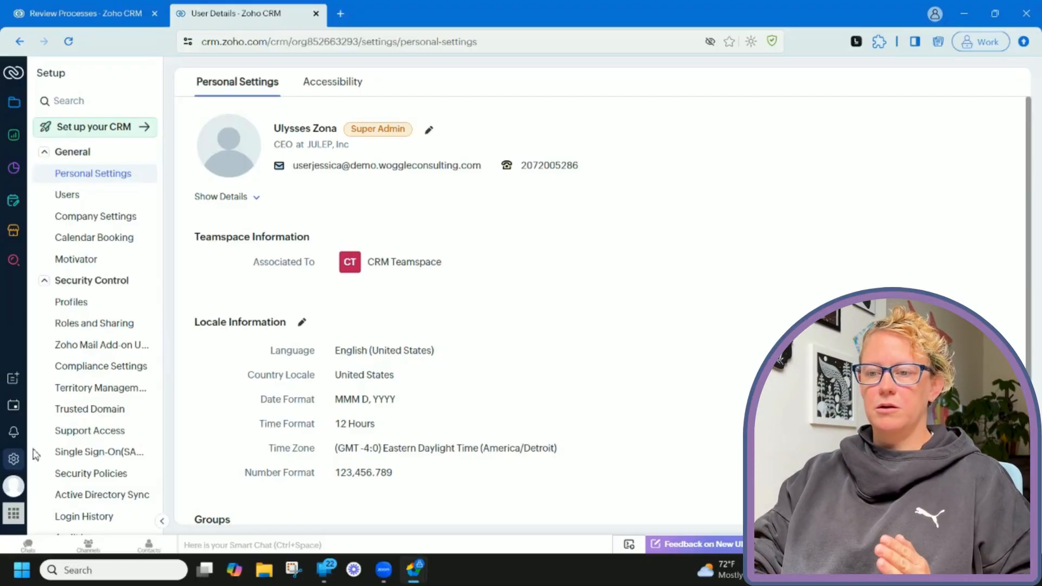
{"action": "scroll", "coordinate": [112, 290], "scroll_direction": "down", "scroll_amount": 4}
{"action": "scroll", "coordinate": [112, 293], "scroll_direction": "down", "scroll_amount": 9}
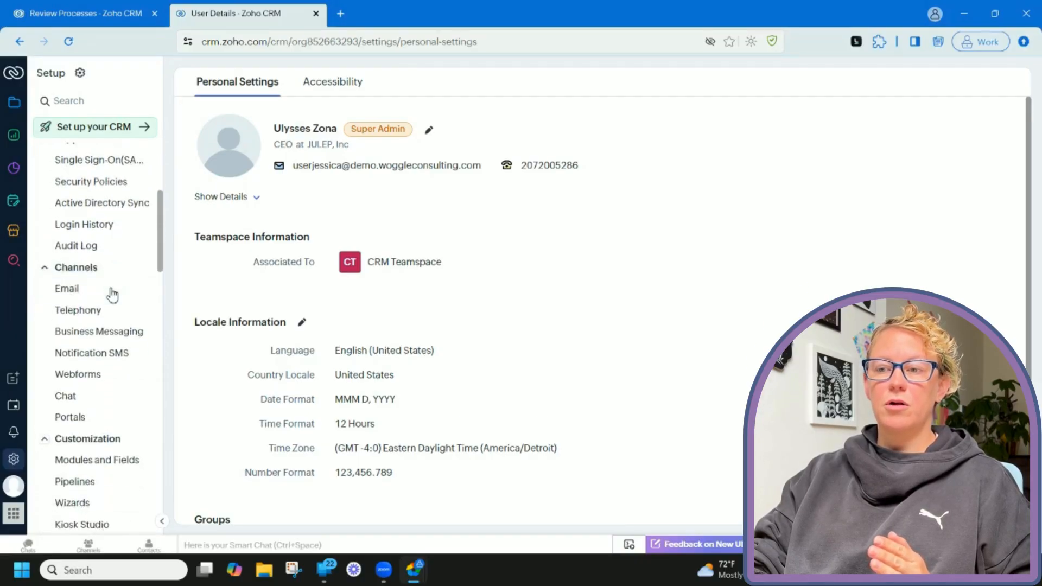
{"action": "scroll", "coordinate": [112, 295], "scroll_direction": "down", "scroll_amount": 4}
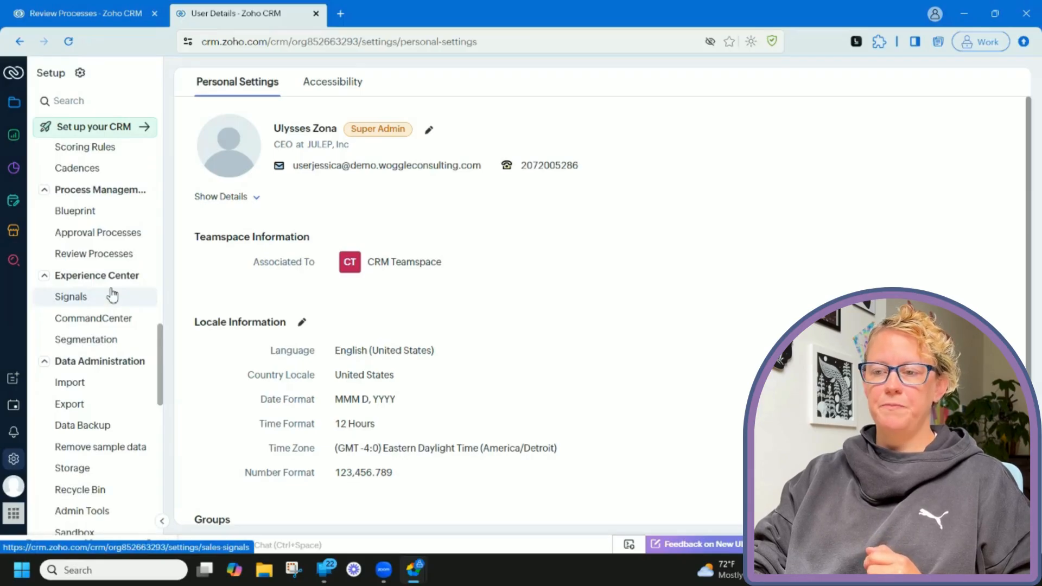
{"action": "left_click", "coordinate": [113, 260]}
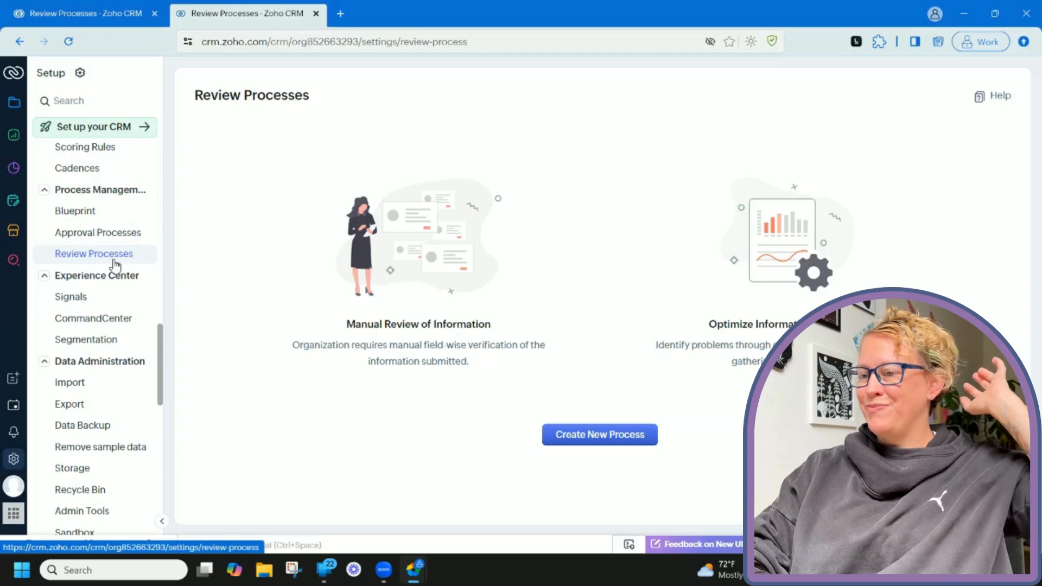
Create a new review process from the Review Processes page.
{"action": "left_click", "coordinate": [559, 434]}
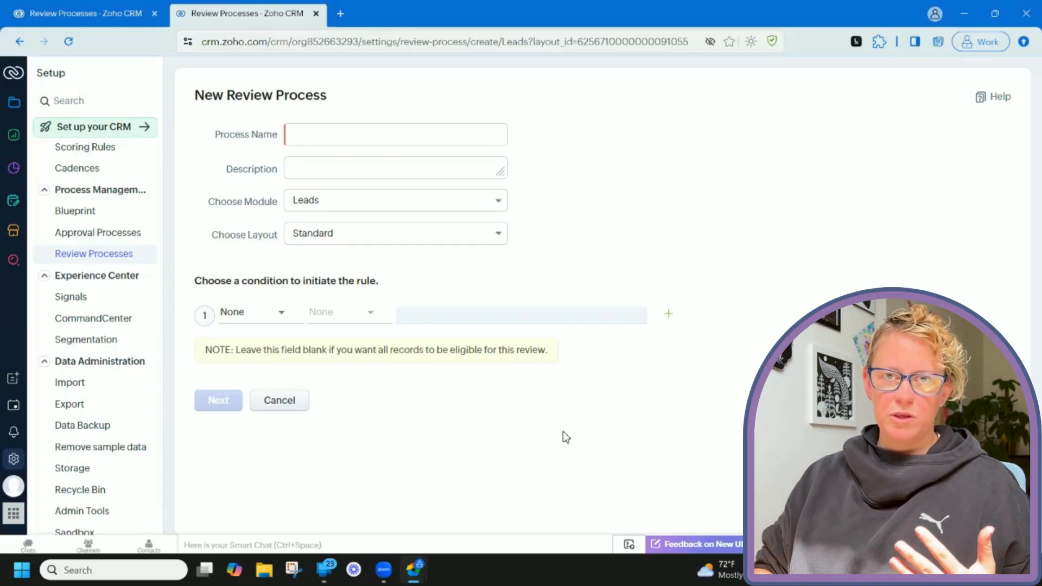
Name the process 'Accounts', set its module to Accounts, and keep the Standard layout.
{"action": "left_click", "coordinate": [467, 134]}
{"action": "type", "text": "Accounts"}
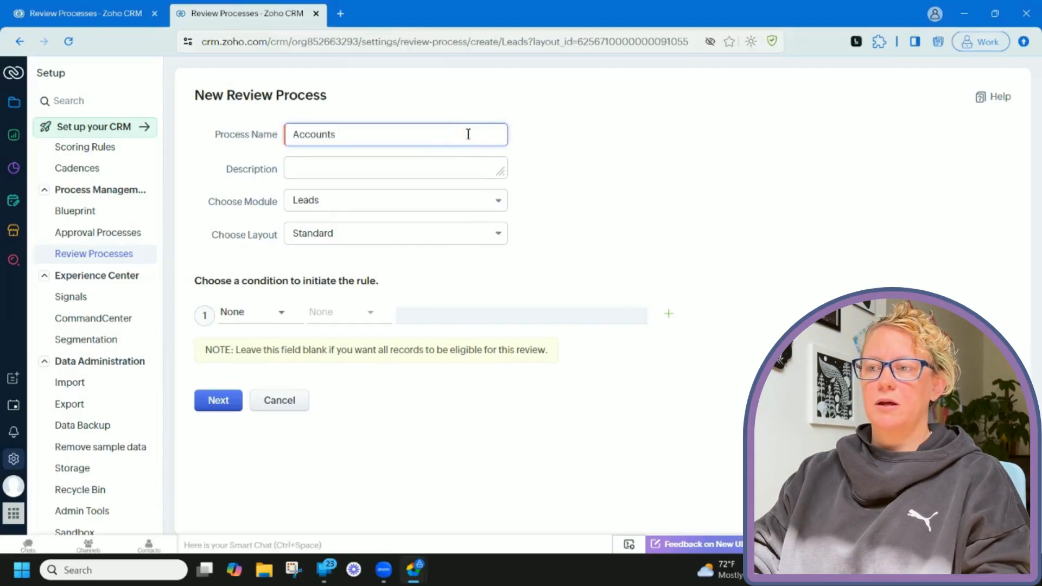
{"action": "left_click", "coordinate": [453, 202]}
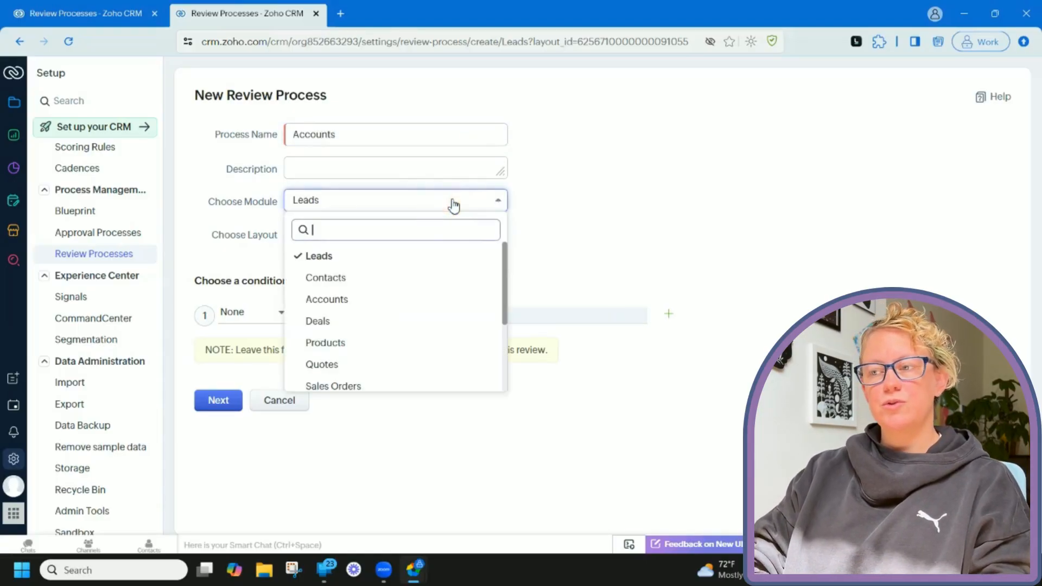
{"action": "left_click", "coordinate": [416, 299]}
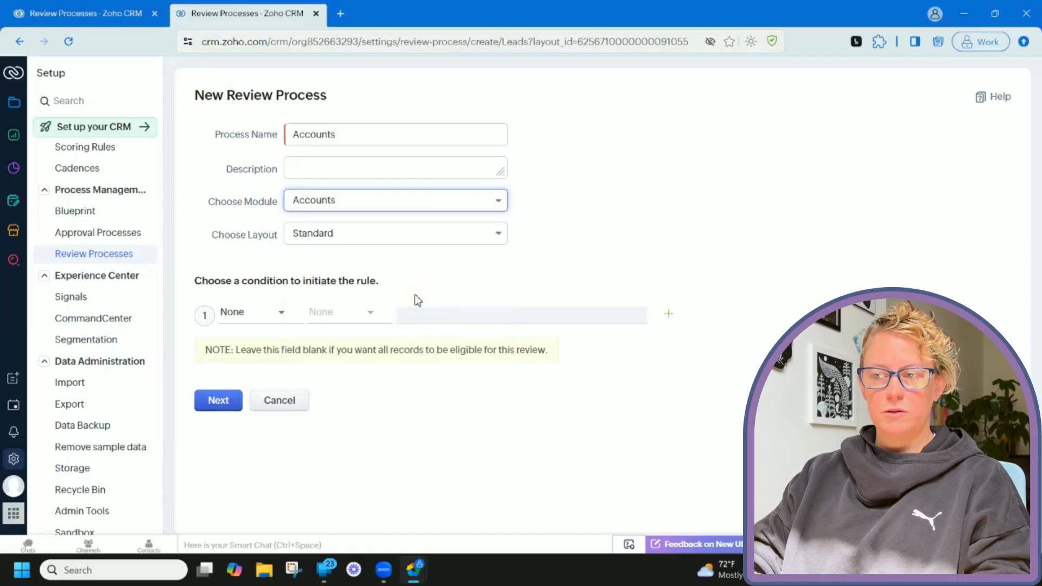
{"action": "left_click", "coordinate": [443, 241]}
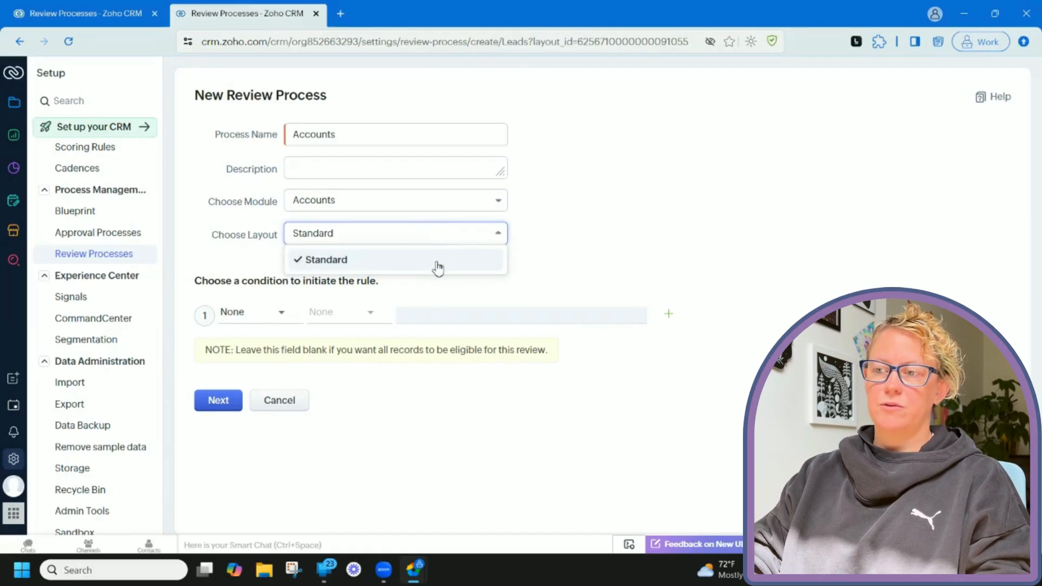
{"action": "left_click", "coordinate": [437, 263]}
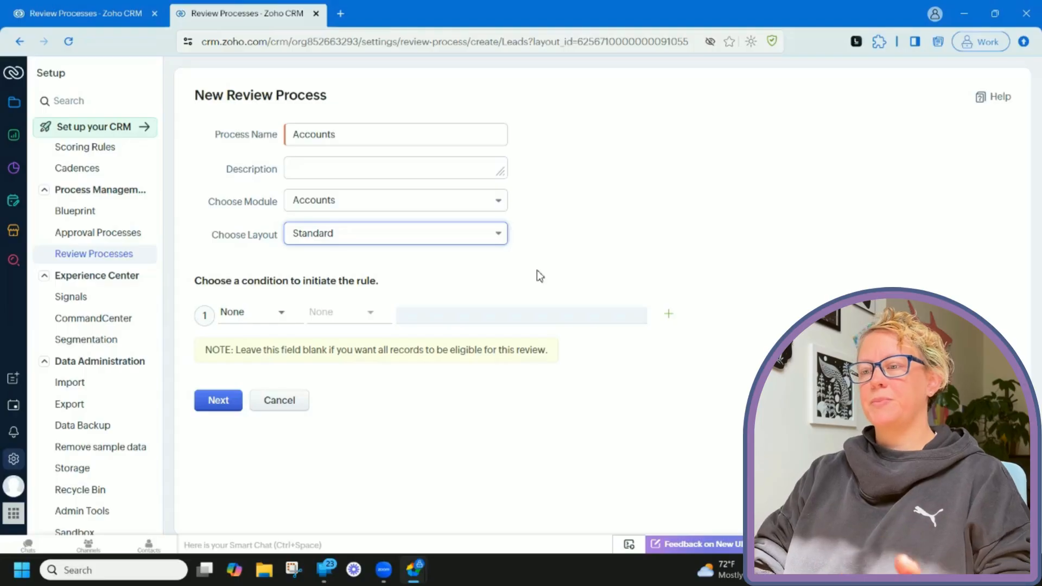
Try an Account Type is Competitor condition, then reset it to None and proceed to the flow.
{"action": "left_click", "coordinate": [275, 320]}
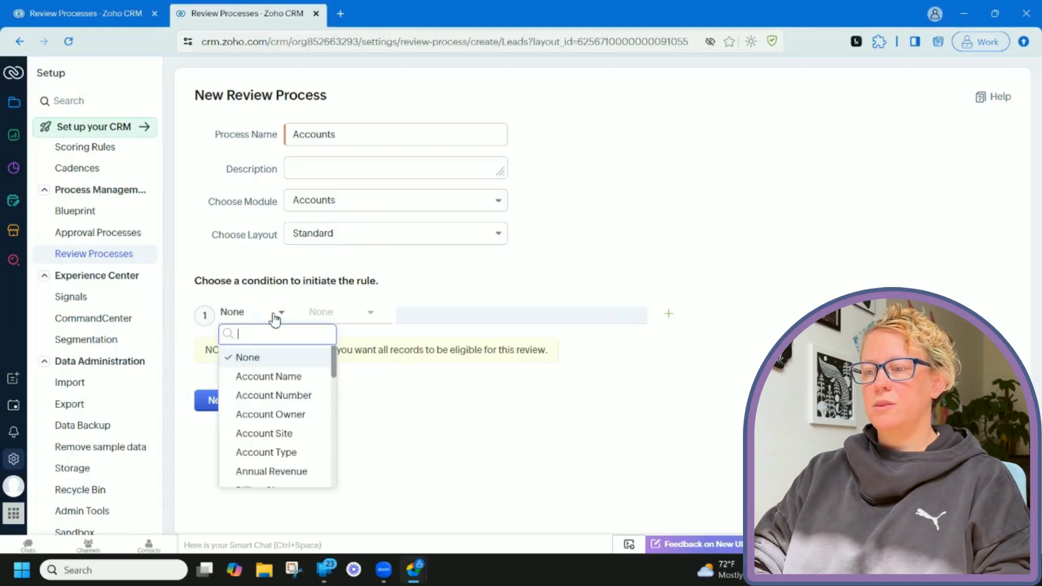
{"action": "scroll", "coordinate": [279, 386], "scroll_direction": "down", "scroll_amount": 1}
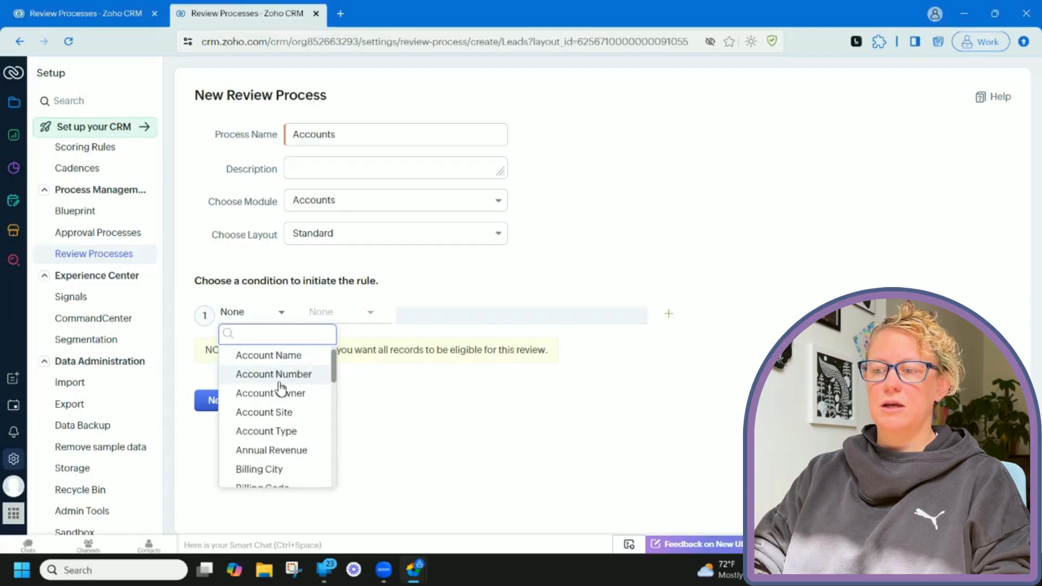
{"action": "left_click", "coordinate": [290, 432]}
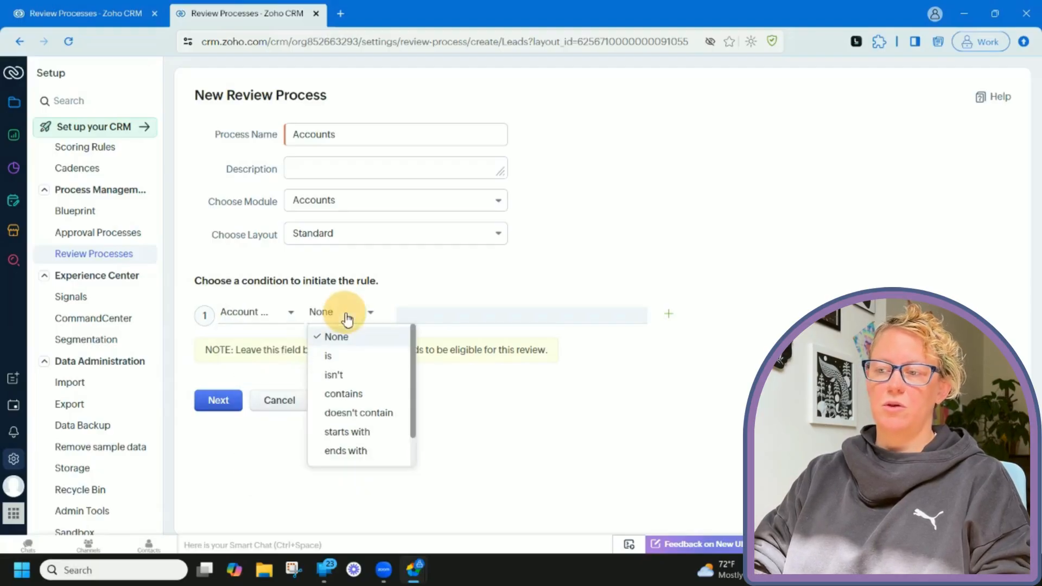
{"action": "left_click", "coordinate": [353, 356]}
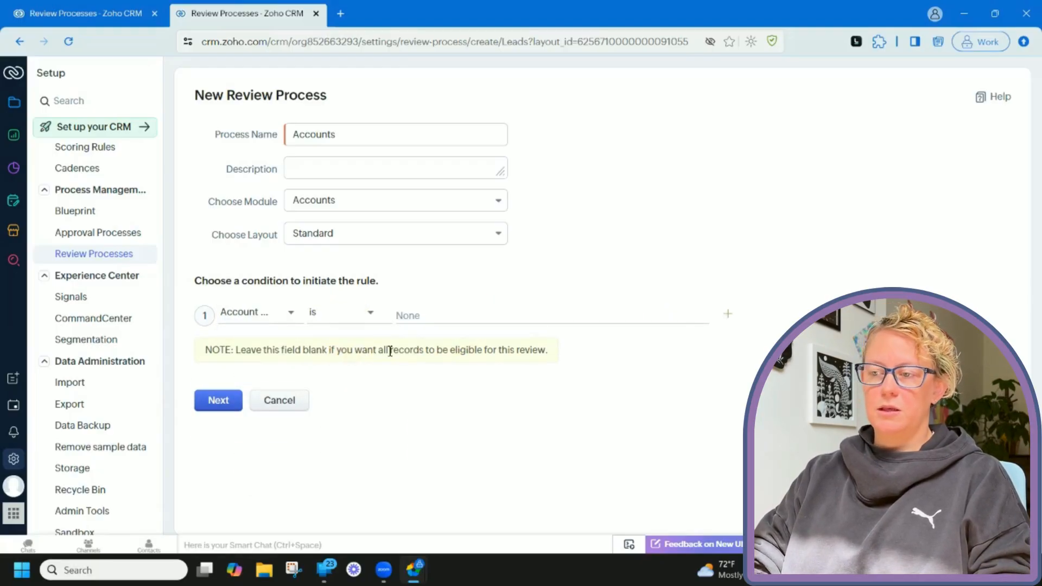
{"action": "left_click", "coordinate": [457, 317]}
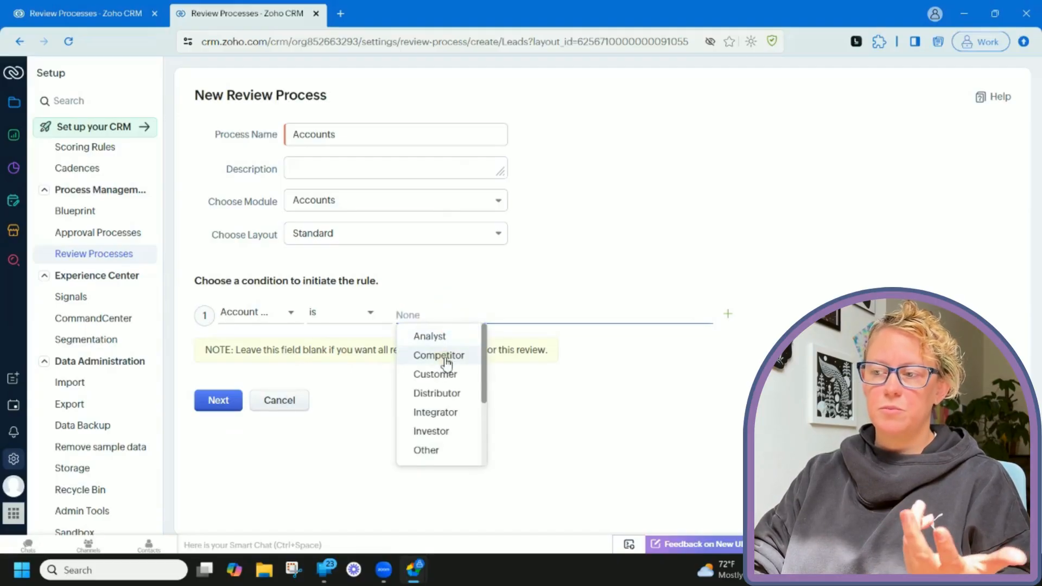
{"action": "left_click", "coordinate": [438, 355]}
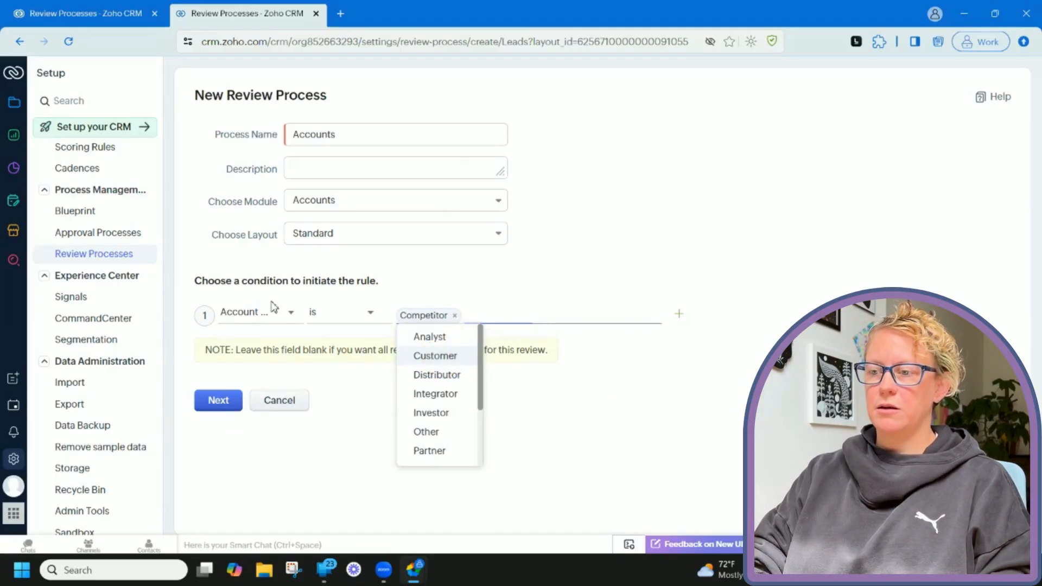
{"action": "left_click", "coordinate": [259, 313]}
{"action": "left_click", "coordinate": [259, 357]}
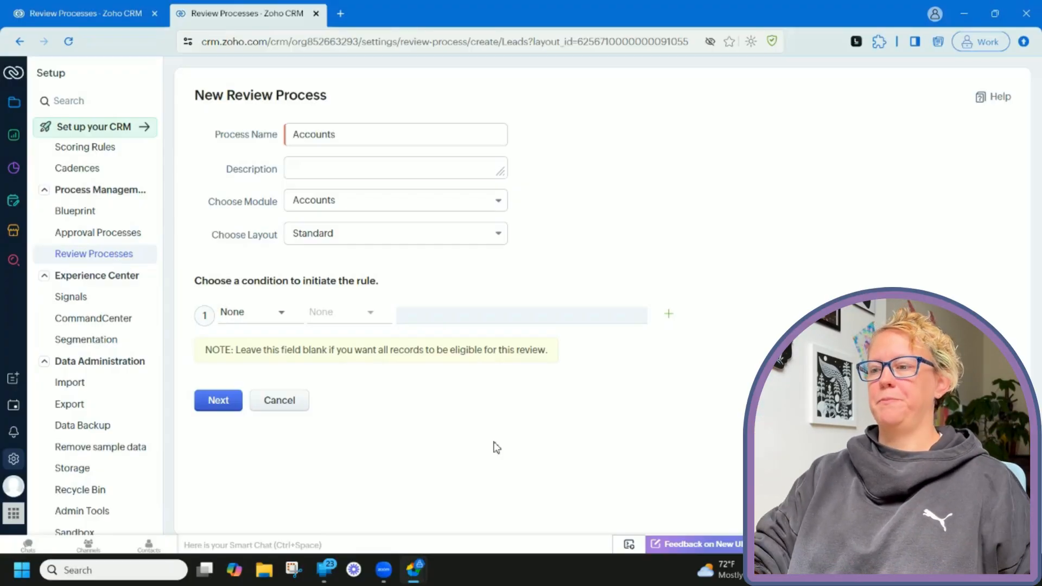
{"action": "left_click", "coordinate": [219, 403]}
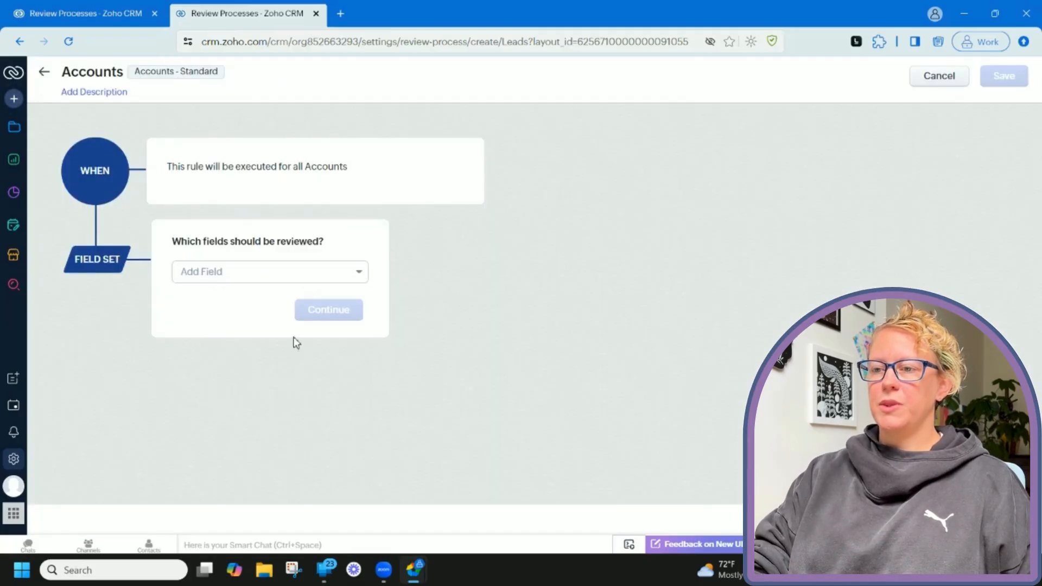
Choose Phone as the reviewed field and keep Rule 1 on All Records.
{"action": "left_click", "coordinate": [304, 270]}
{"action": "left_click", "coordinate": [277, 321]}
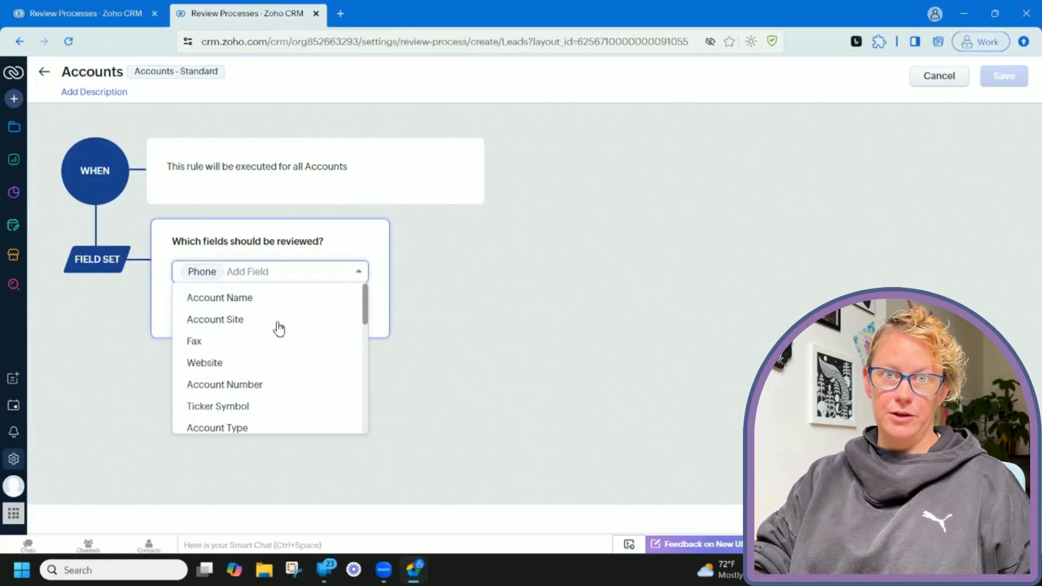
{"action": "left_click", "coordinate": [382, 313]}
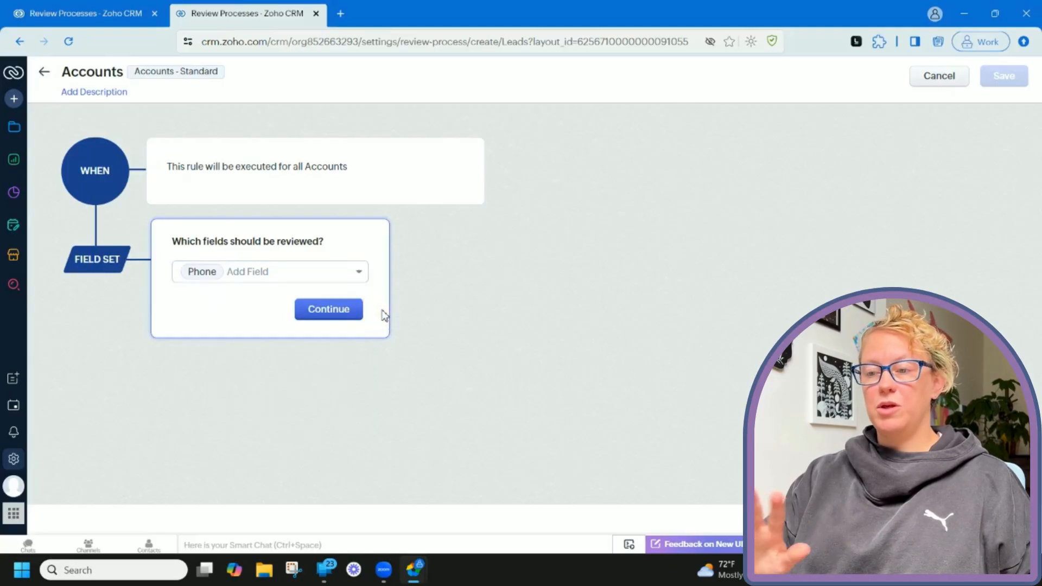
{"action": "left_click", "coordinate": [343, 274]}
{"action": "scroll", "coordinate": [326, 342], "scroll_direction": "down", "scroll_amount": 2}
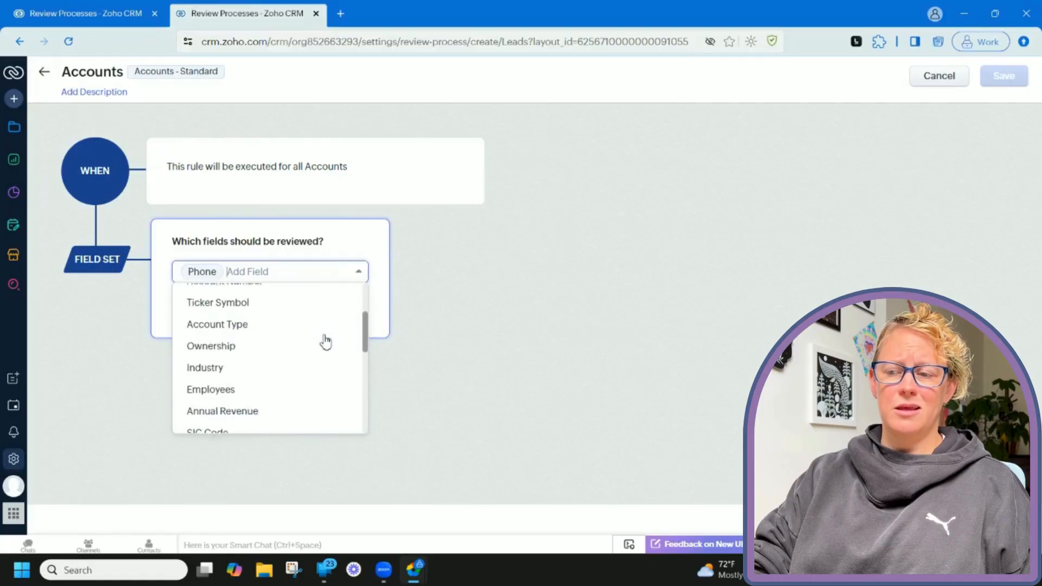
{"action": "scroll", "coordinate": [347, 332], "scroll_direction": "up", "scroll_amount": 2}
{"action": "left_click", "coordinate": [387, 324]}
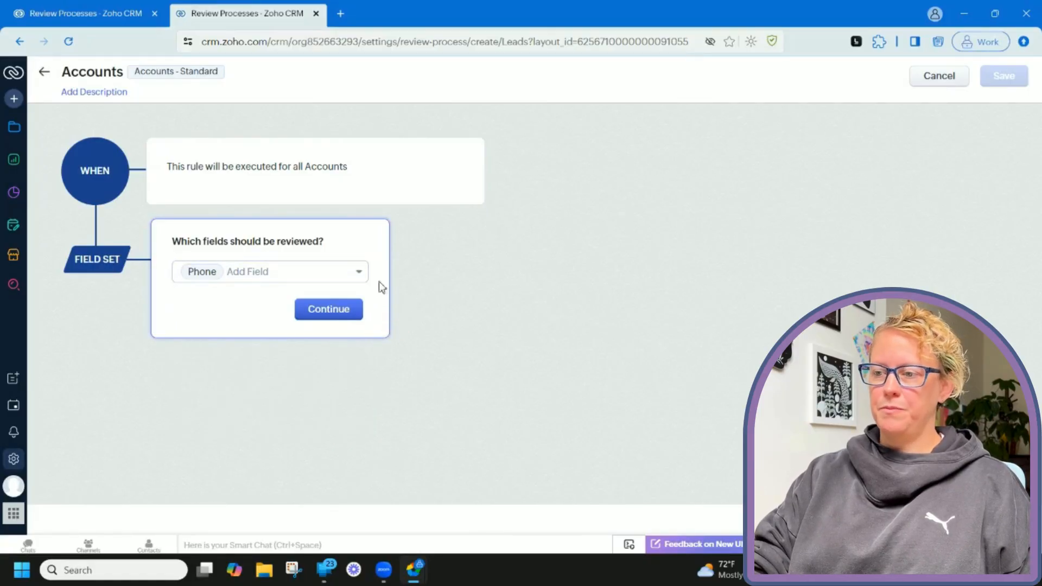
{"action": "left_click", "coordinate": [342, 312]}
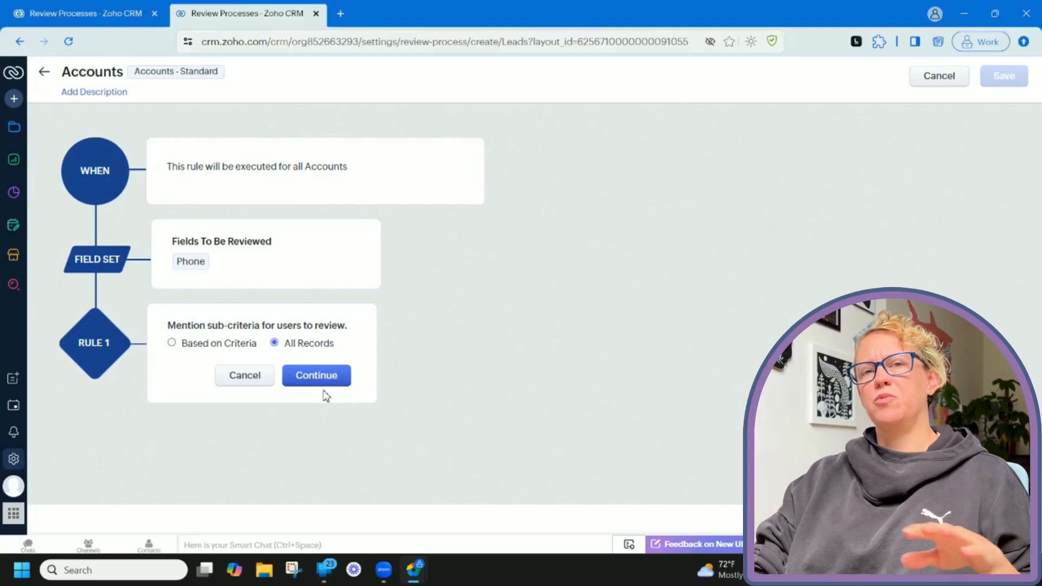
{"action": "left_click", "coordinate": [328, 374]}
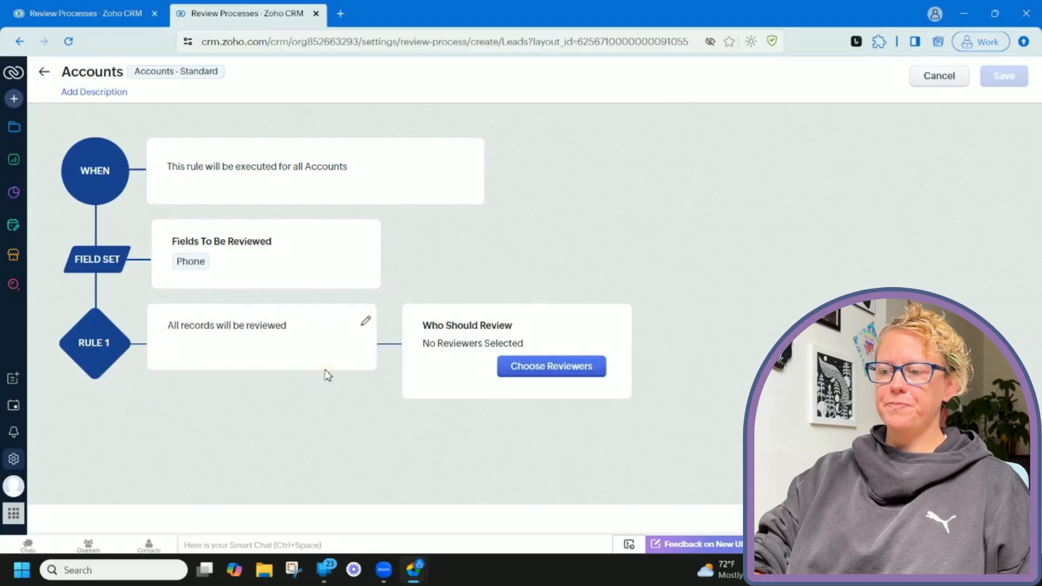
{"action": "left_click", "coordinate": [551, 369]}
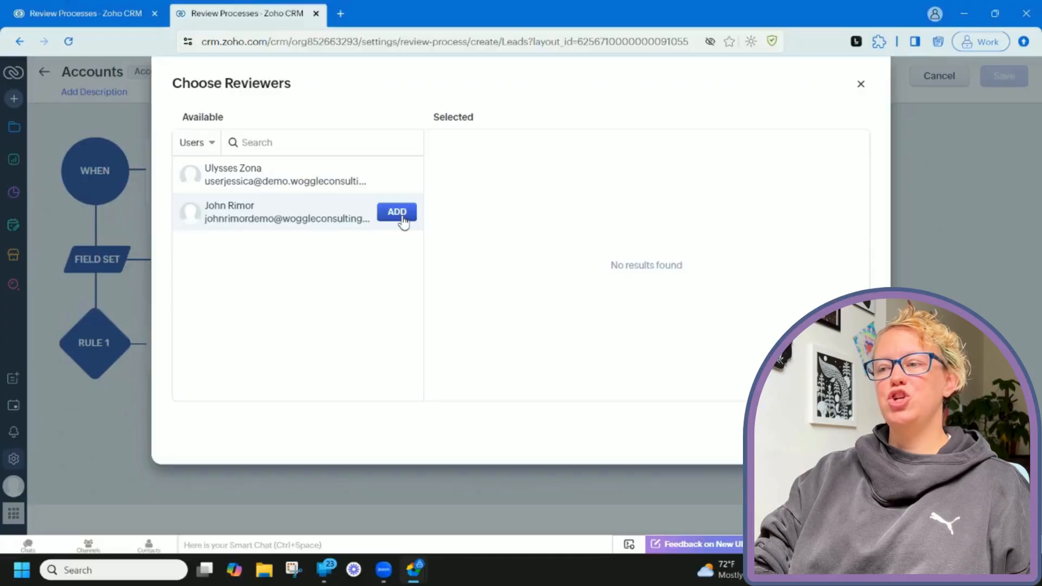
Assign the second listed user as Rule 1's reviewer and save the selection.
{"action": "left_click", "coordinate": [399, 213]}
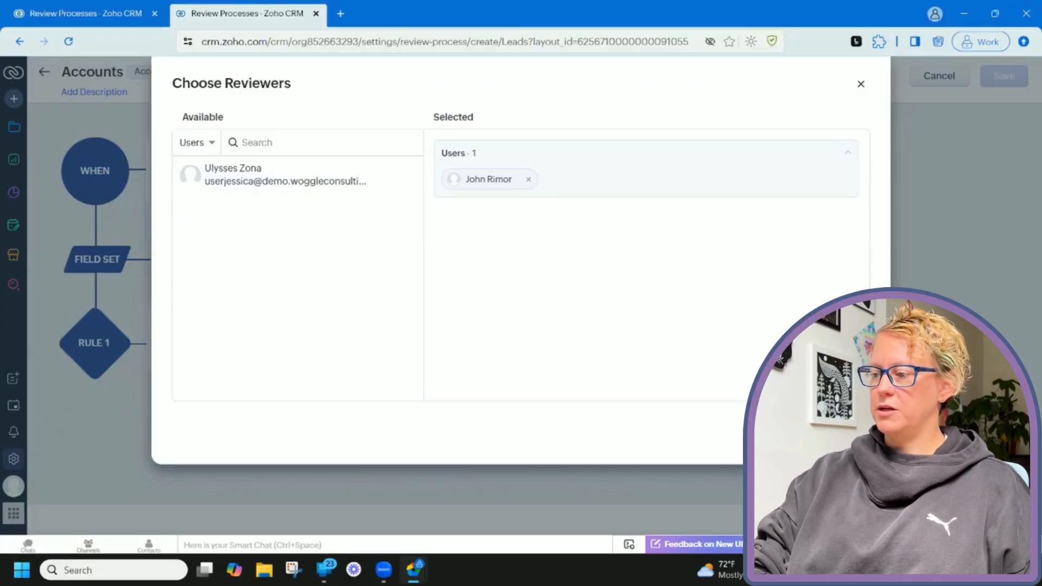
{"action": "left_click", "coordinate": [844, 430]}
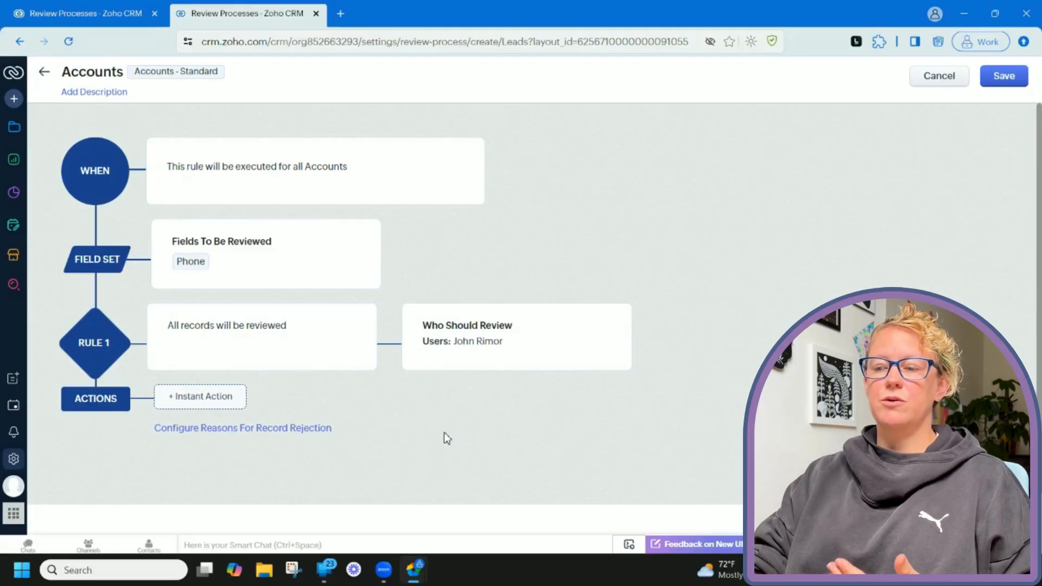
{"action": "left_click", "coordinate": [214, 399]}
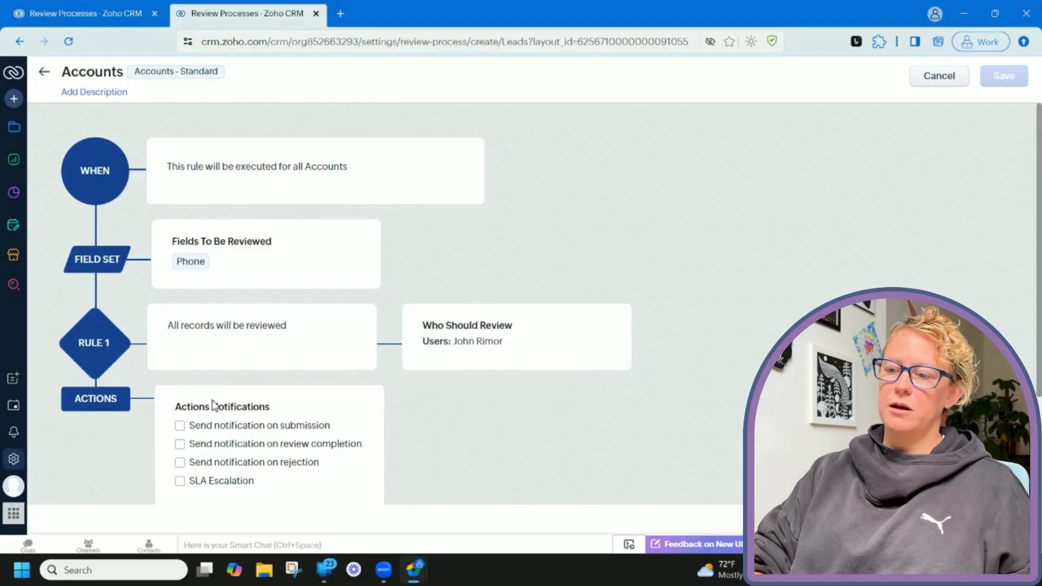
Enable 'Send notification on submission' and confirm with Done.
{"action": "left_click", "coordinate": [226, 432]}
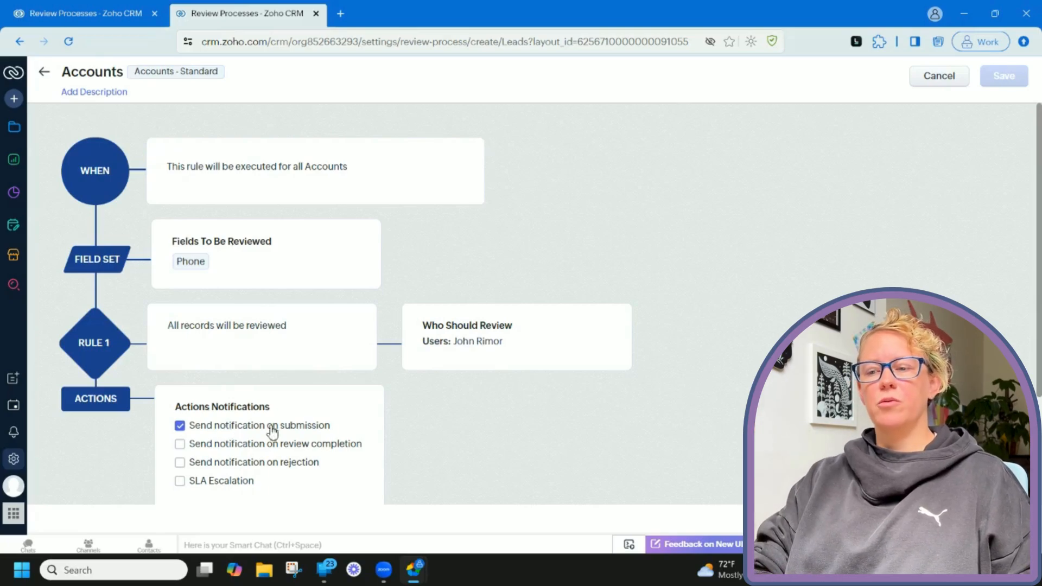
{"action": "scroll", "coordinate": [383, 434], "scroll_direction": "down", "scroll_amount": 1}
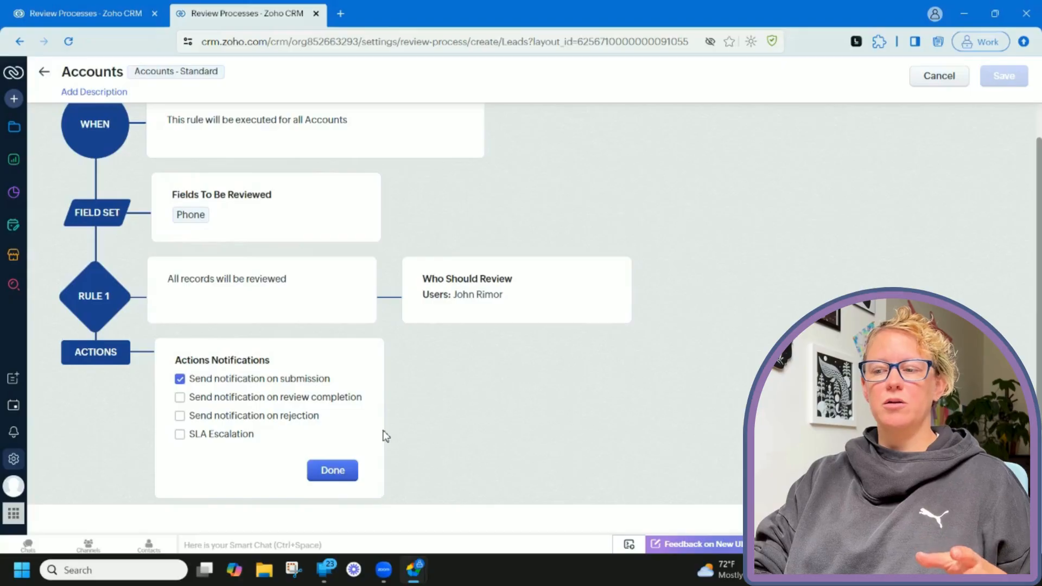
{"action": "scroll", "coordinate": [383, 435], "scroll_direction": "down", "scroll_amount": 1}
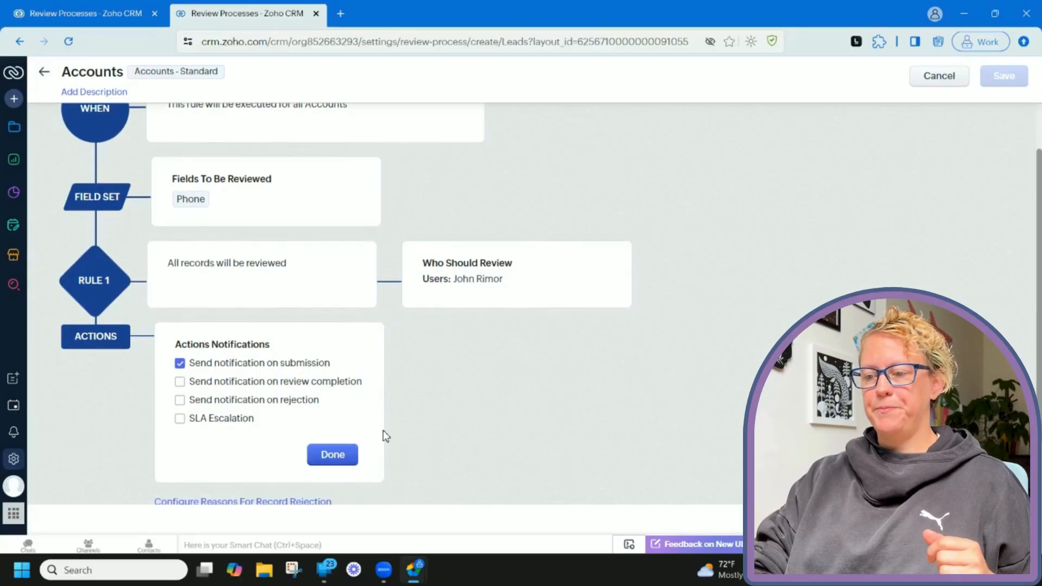
{"action": "left_click", "coordinate": [350, 454]}
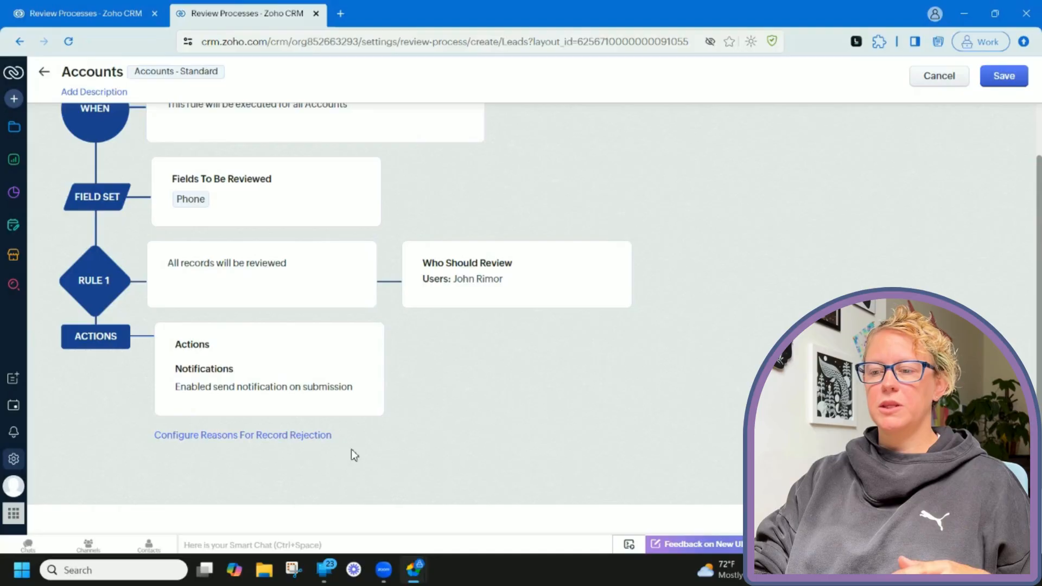
{"action": "mouse_move", "coordinate": [277, 442]}
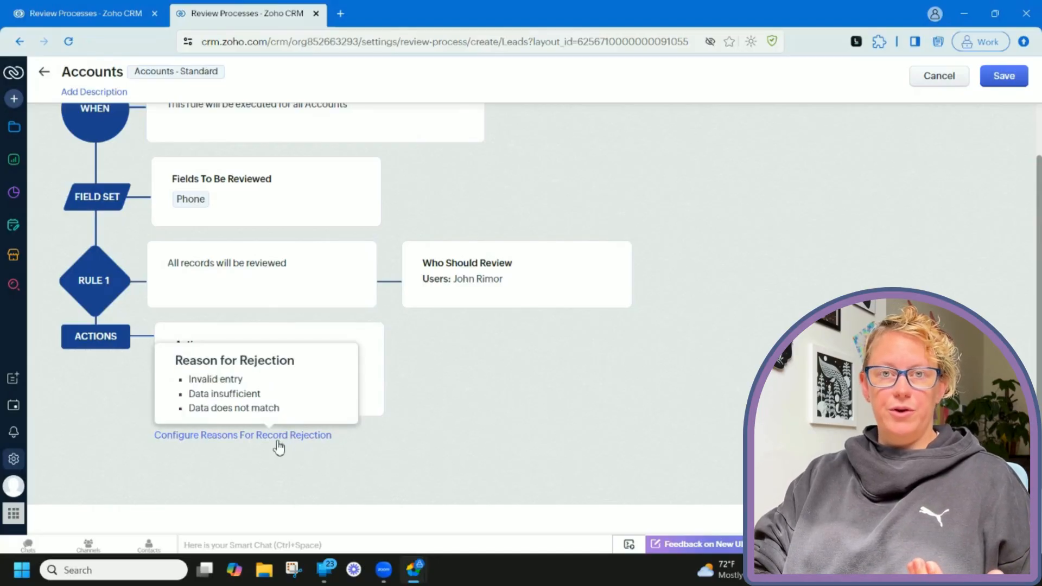
Add the rejection reason 'Stop using the phone number with all 0s' and save the Accounts review process.
{"action": "left_click", "coordinate": [244, 436]}
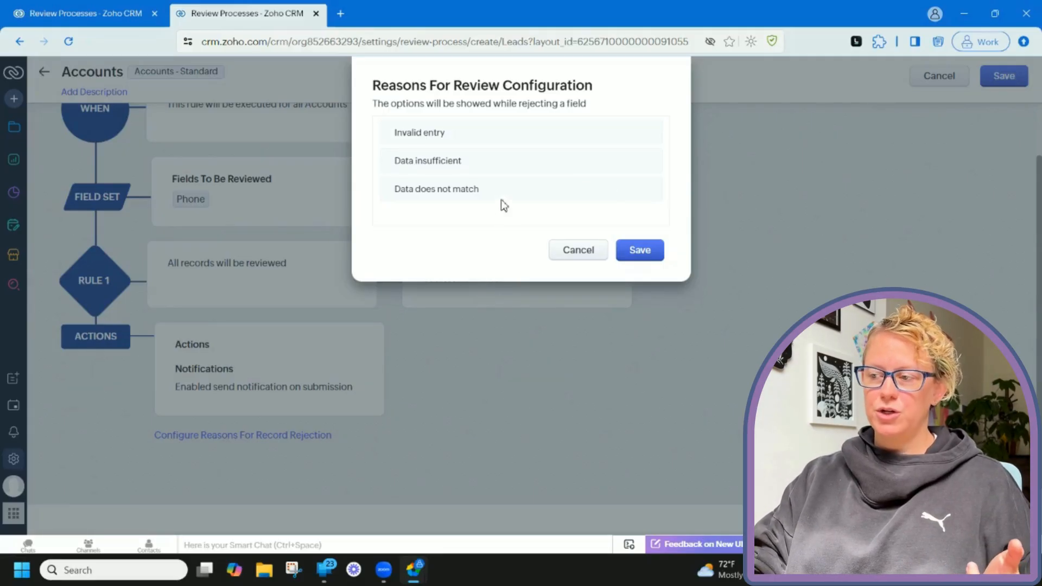
{"action": "mouse_move", "coordinate": [500, 200]}
{"action": "left_click", "coordinate": [608, 190]}
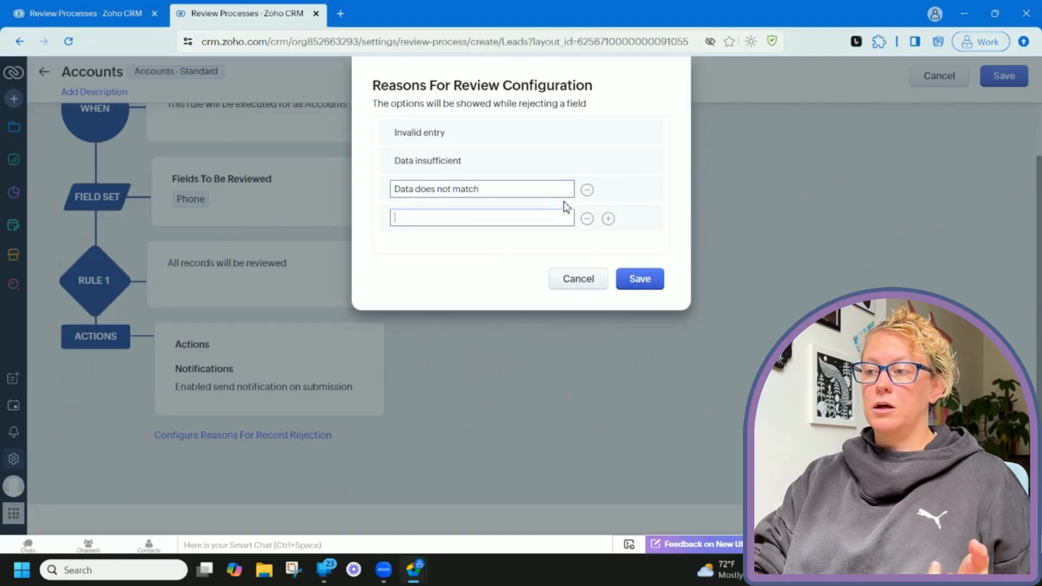
{"action": "type", "text": "Stop usin"}
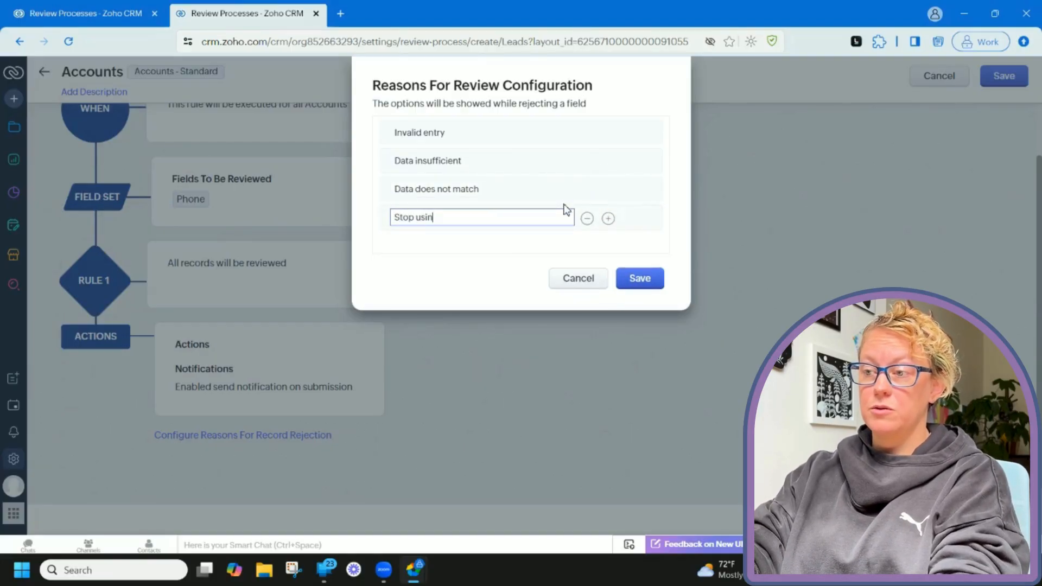
{"action": "type", "text": "g the phone num"}
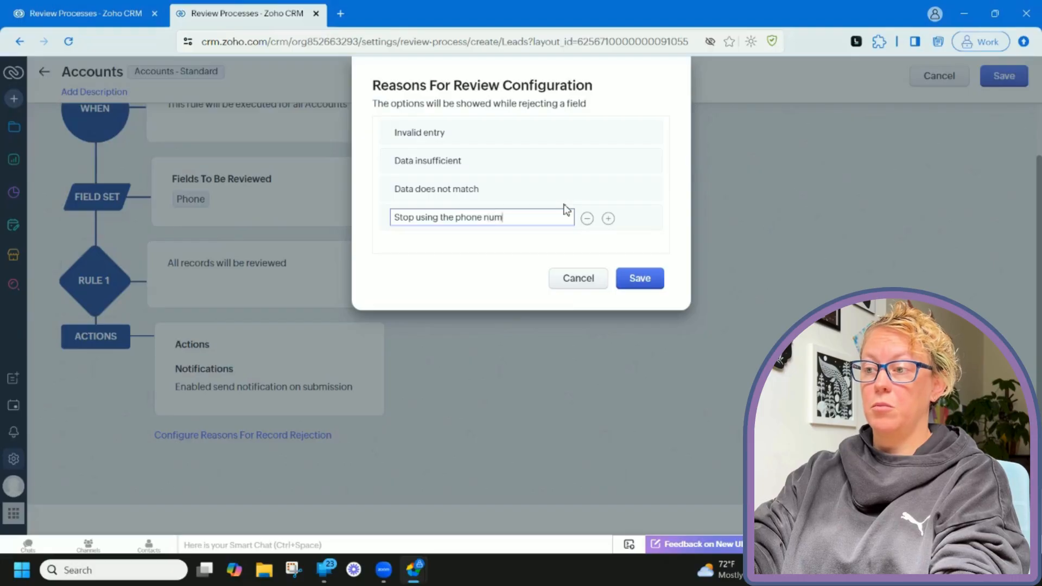
{"action": "type", "text": "ber with "}
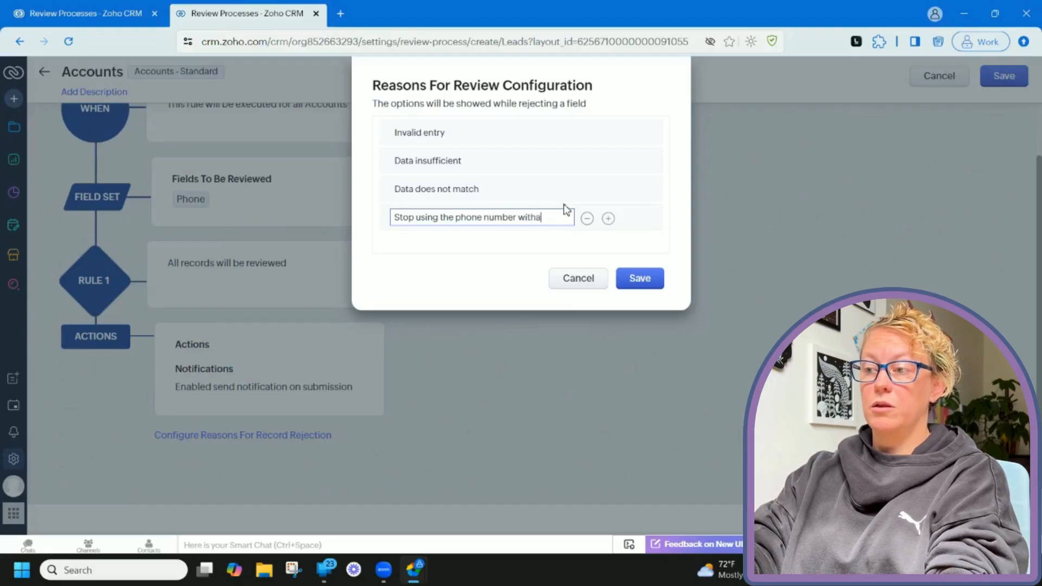
{"action": "type", "text": "all 0s"}
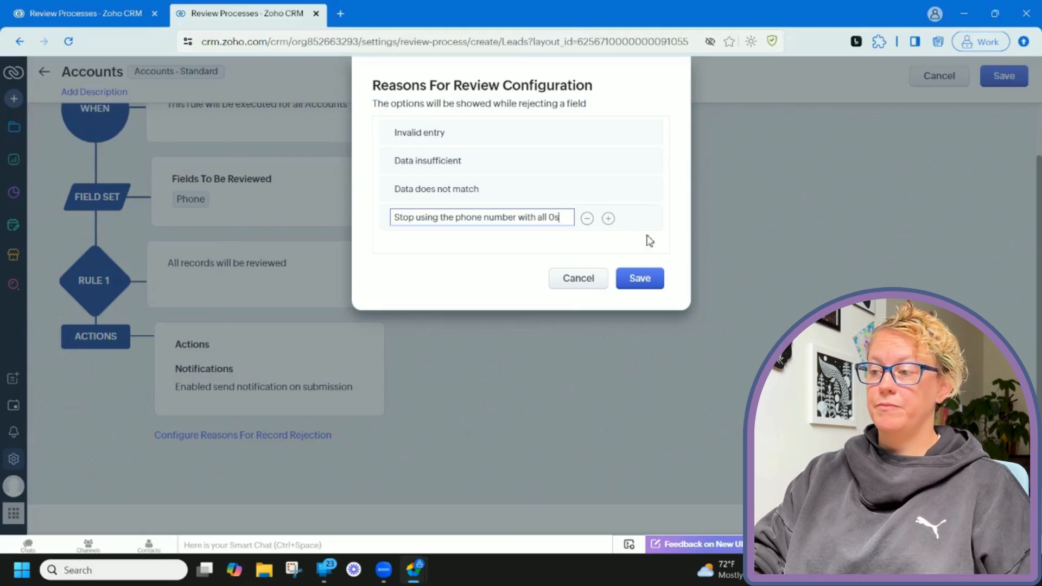
{"action": "left_click", "coordinate": [640, 279]}
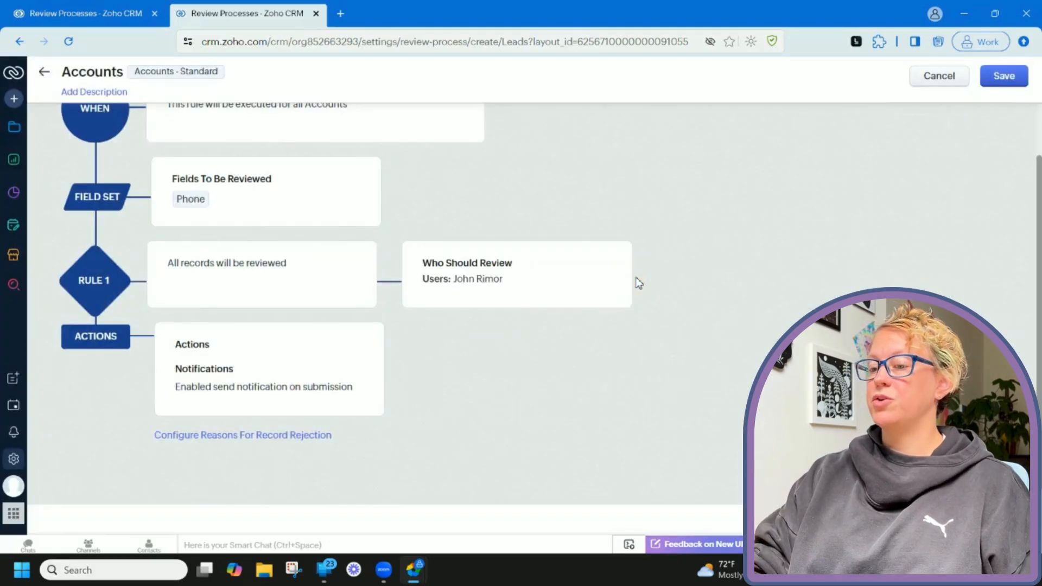
{"action": "left_click", "coordinate": [1004, 84]}
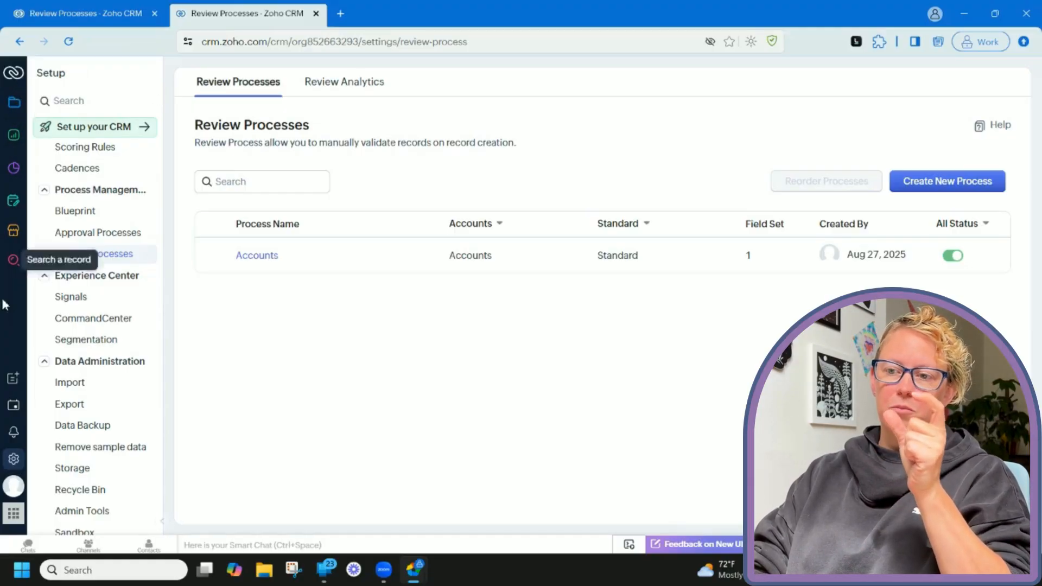
Go to the Deals list from the left sidebar.
{"action": "left_click", "coordinate": [15, 109]}
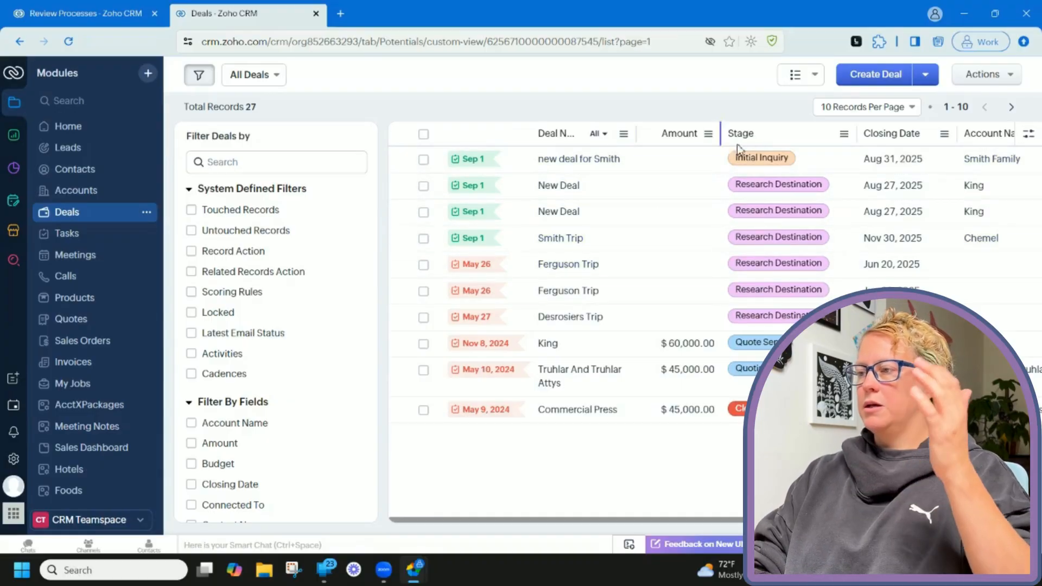
Start a new deal named Darby Family and choose to create a new account for it.
{"action": "left_click", "coordinate": [884, 74]}
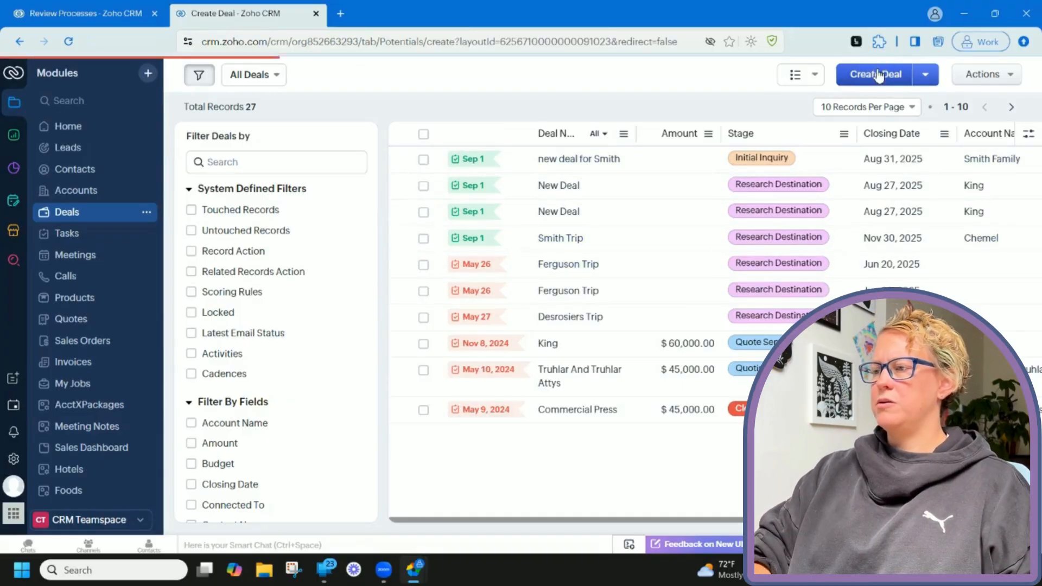
{"action": "left_click", "coordinate": [551, 206]}
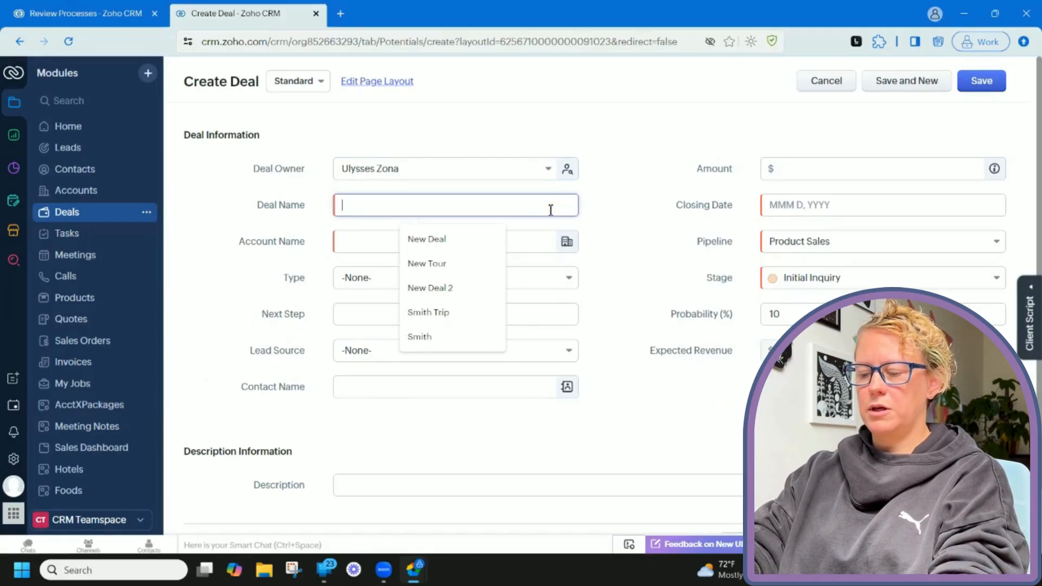
{"action": "type", "text": "Darby Family"}
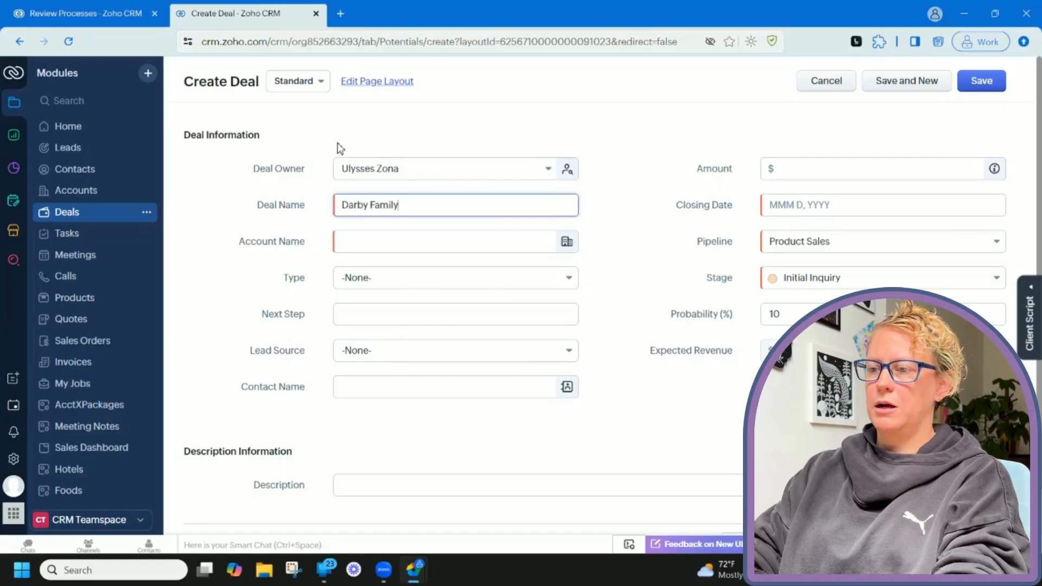
{"action": "left_click", "coordinate": [374, 247]}
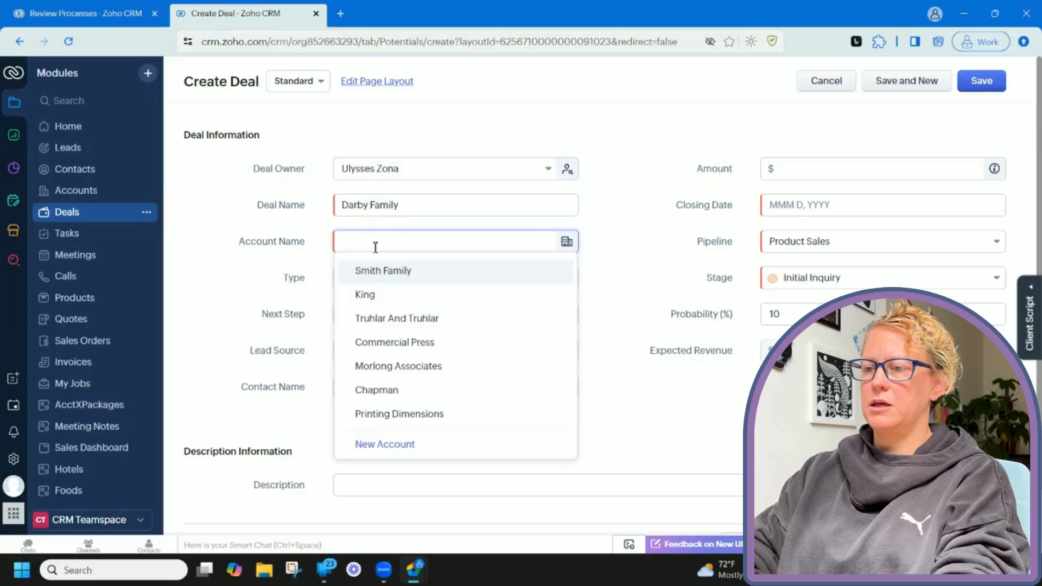
{"action": "left_click", "coordinate": [400, 444]}
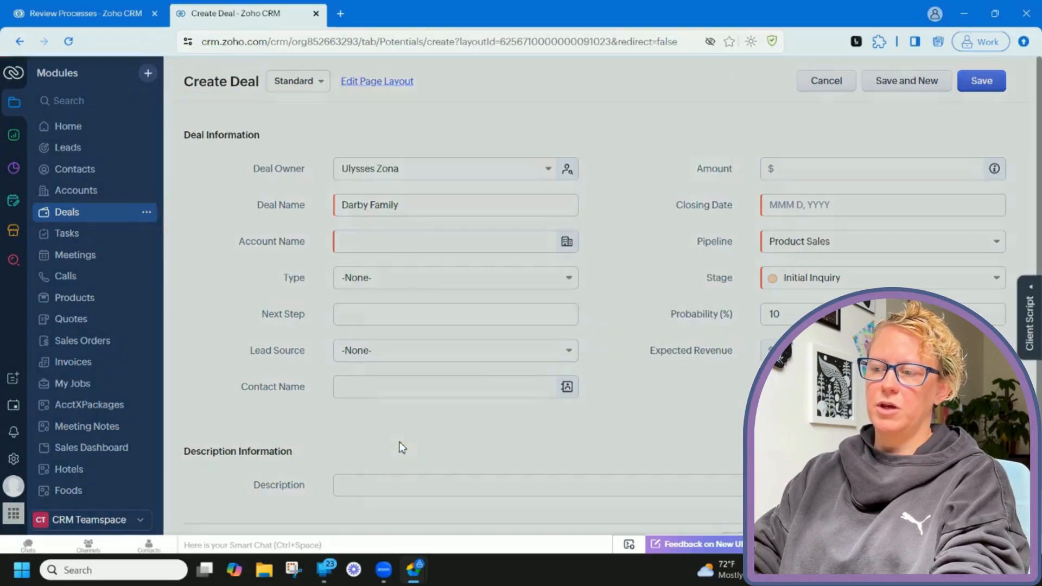
{"action": "left_click", "coordinate": [544, 126]}
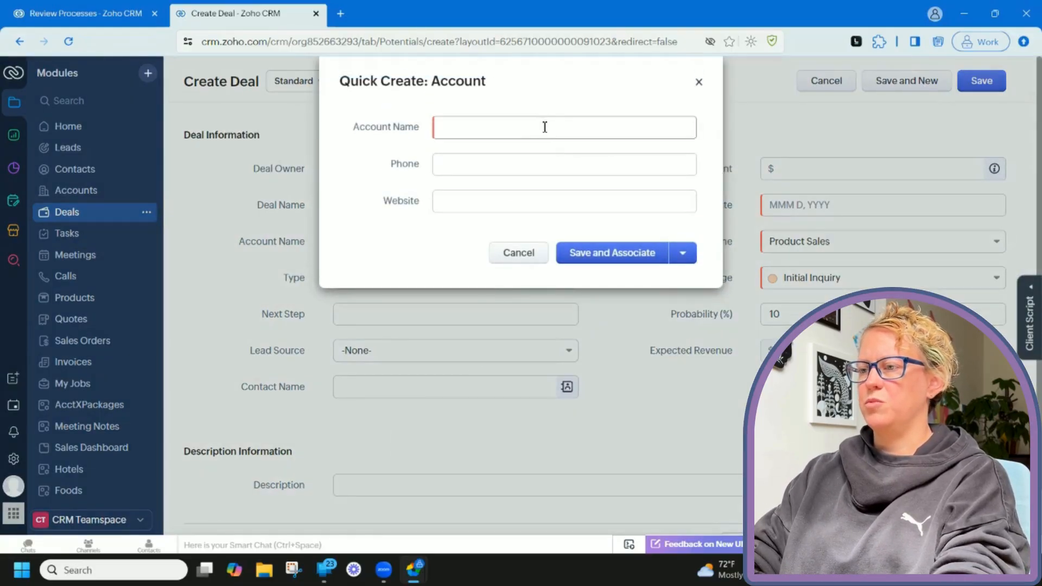
{"action": "type", "text": "Darby F"}
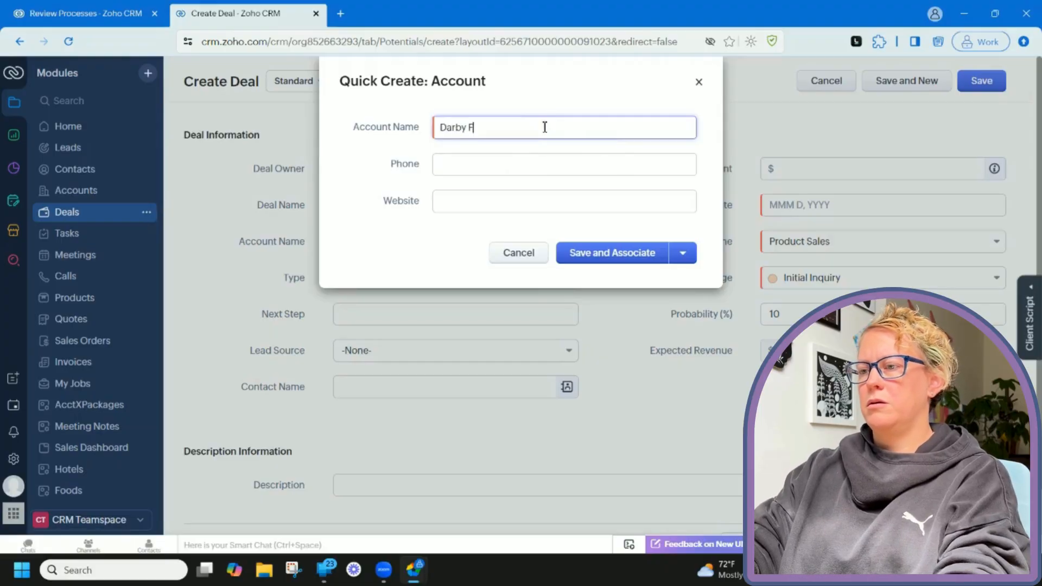
{"action": "type", "text": "amily"}
{"action": "key", "text": "Tab"}
{"action": "type", "text": "00"}
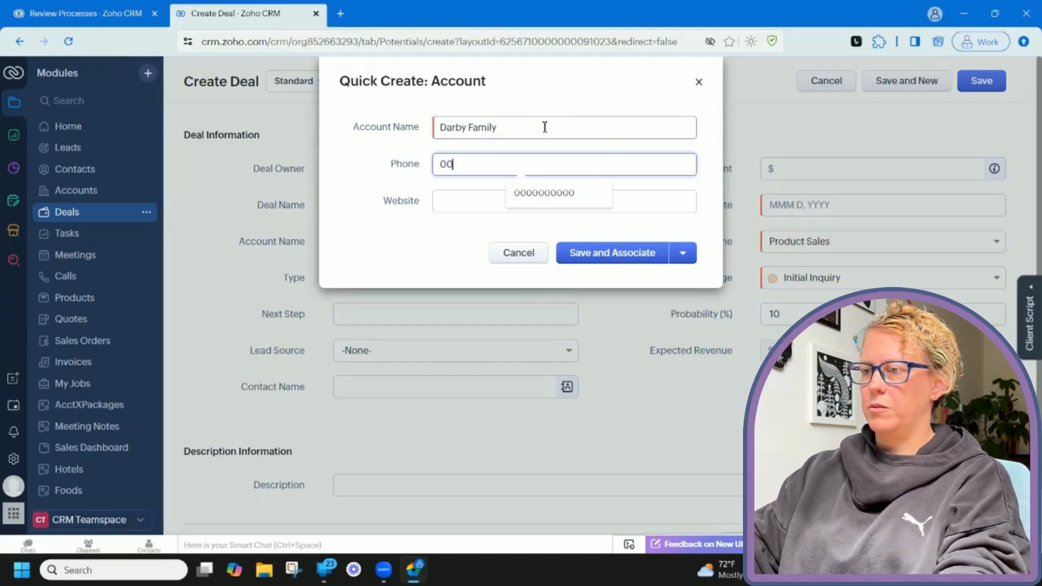
{"action": "left_click", "coordinate": [549, 193]}
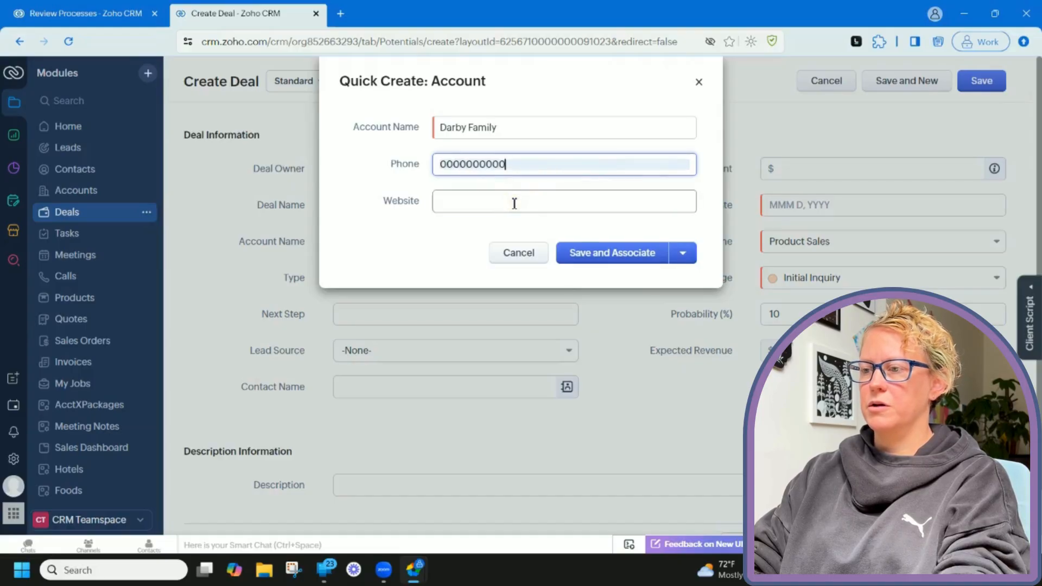
{"action": "left_click", "coordinate": [514, 202]}
{"action": "left_click", "coordinate": [540, 227]}
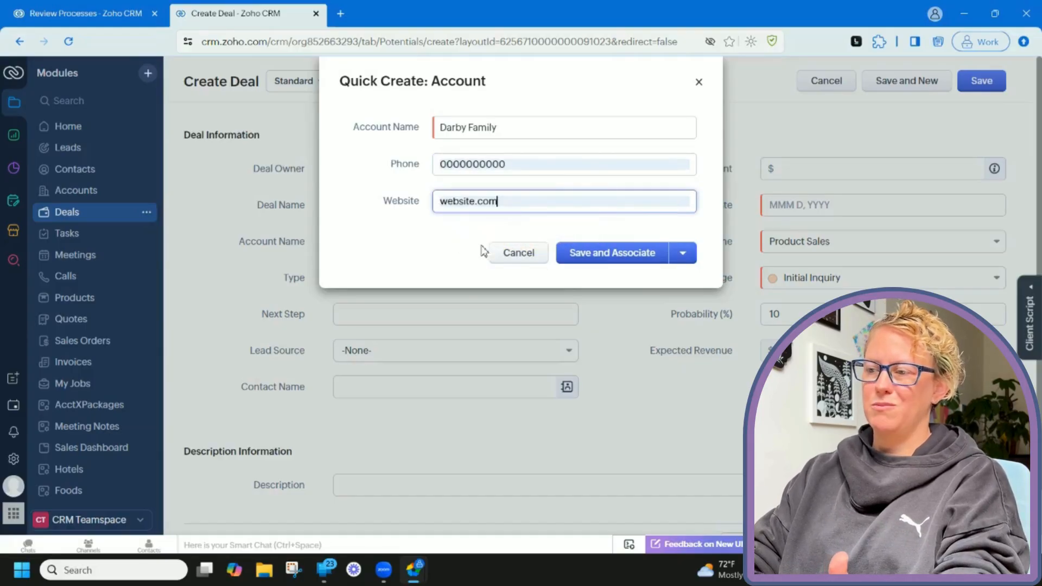
{"action": "left_click", "coordinate": [620, 255]}
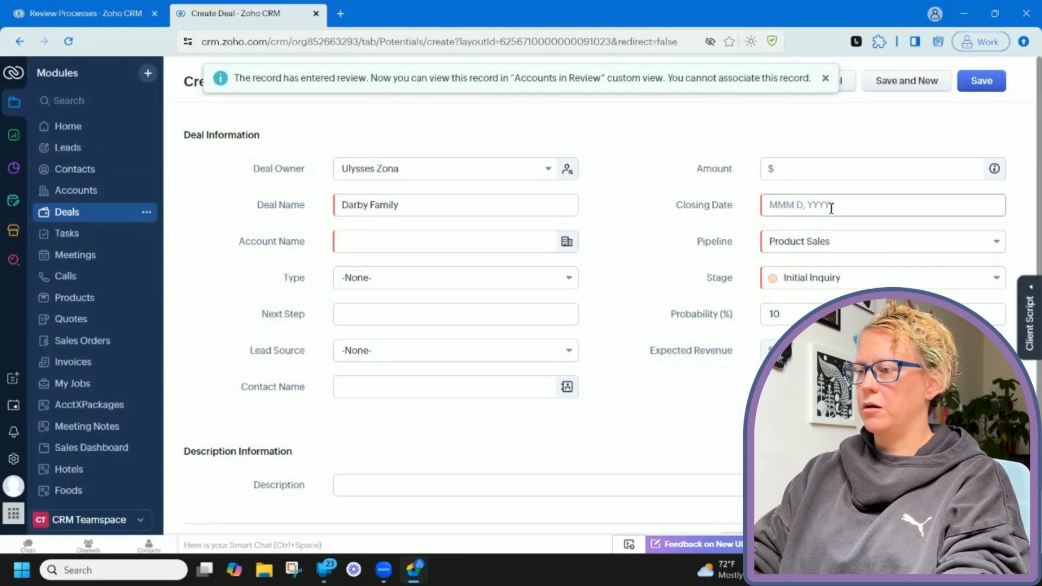
{"action": "left_click", "coordinate": [830, 206]}
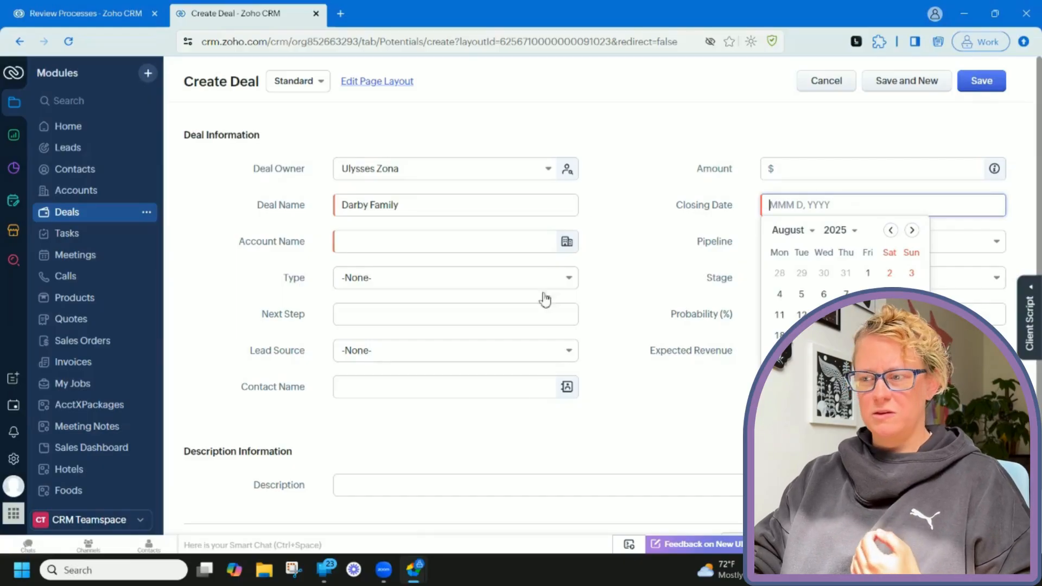
In the reviewer's window, open the pending Darby Family account from My Jobs.
{"action": "mouse_move", "coordinate": [416, 570]}
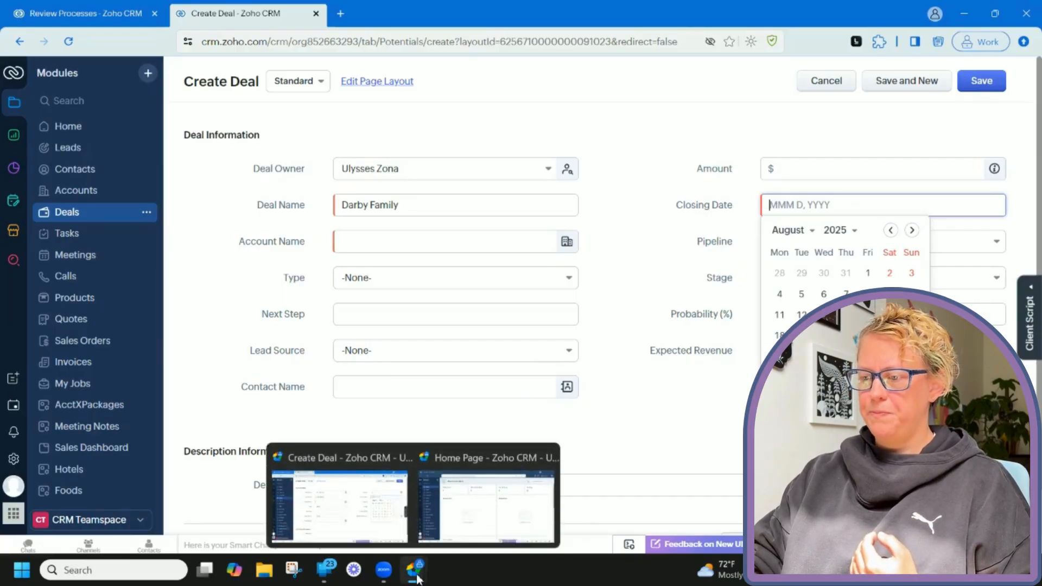
{"action": "left_click", "coordinate": [480, 524]}
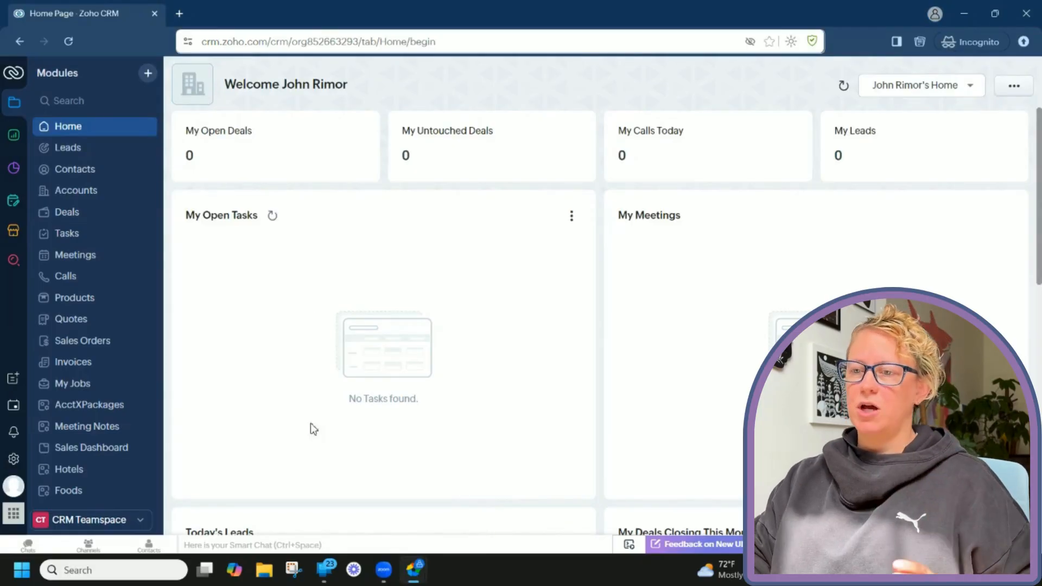
{"action": "left_click", "coordinate": [104, 385]}
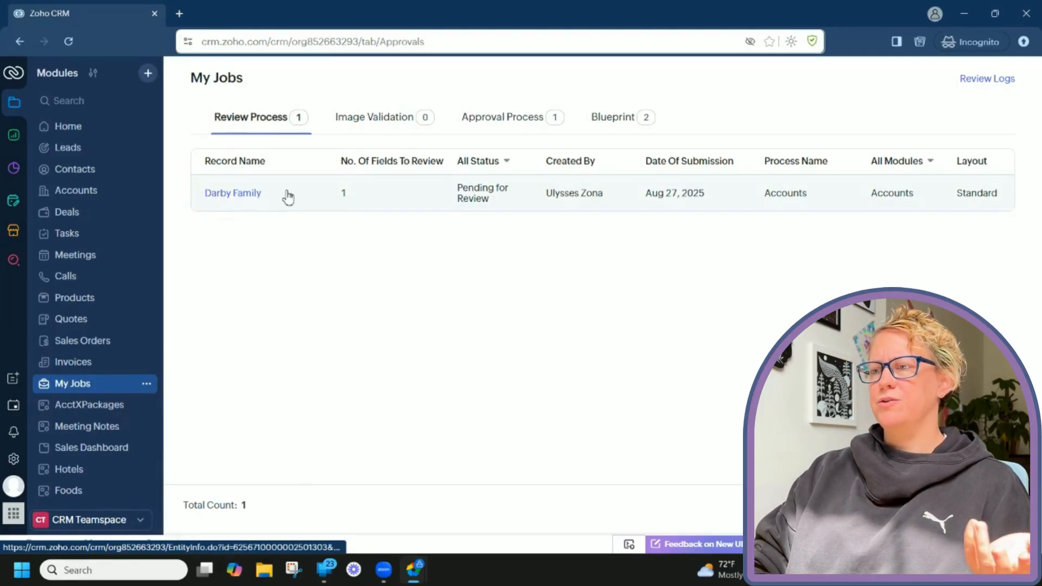
{"action": "left_click", "coordinate": [251, 196]}
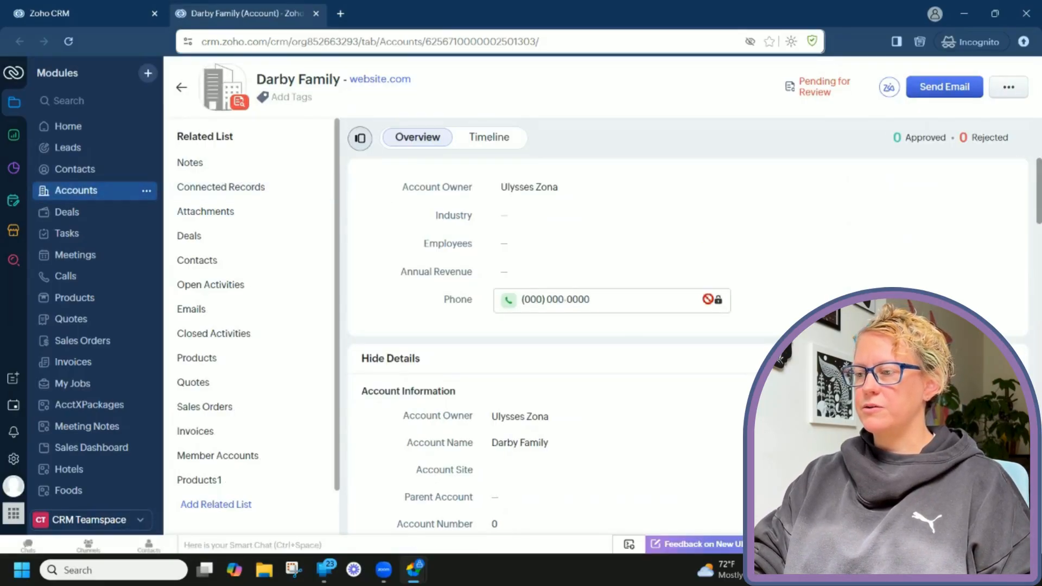
Reject the Phone value with a comment and reason 'Stop using the phone number with all 0s'.
{"action": "scroll", "coordinate": [781, 198], "scroll_direction": "down", "scroll_amount": 3}
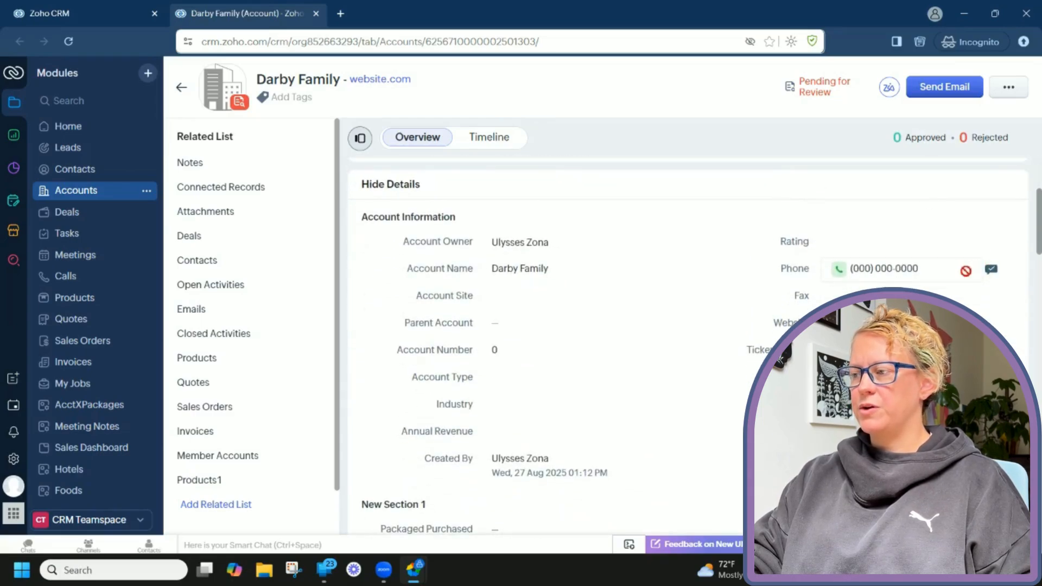
{"action": "left_click", "coordinate": [991, 269]}
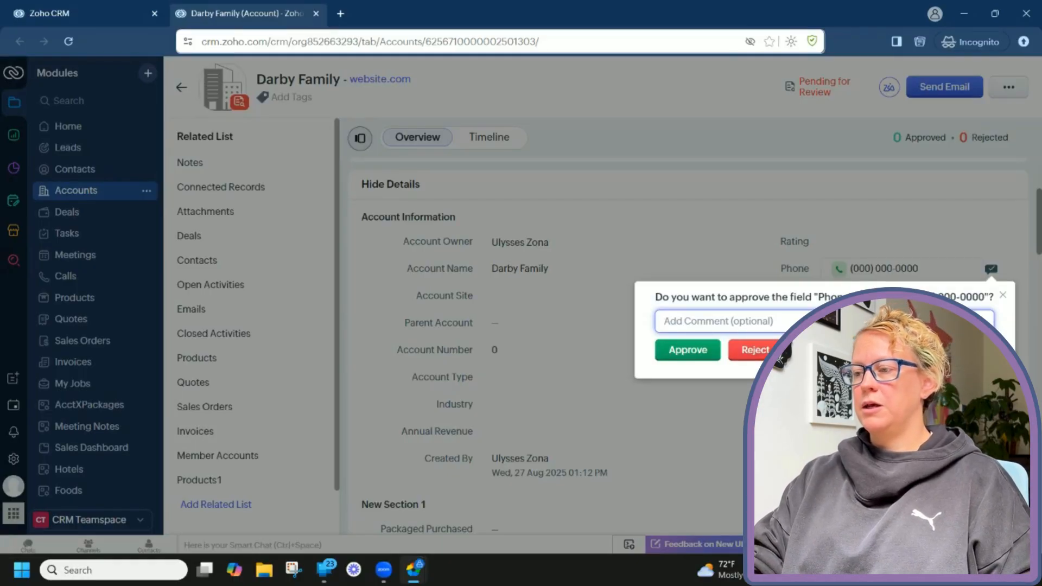
{"action": "type", "text": "NO Stop using that"}
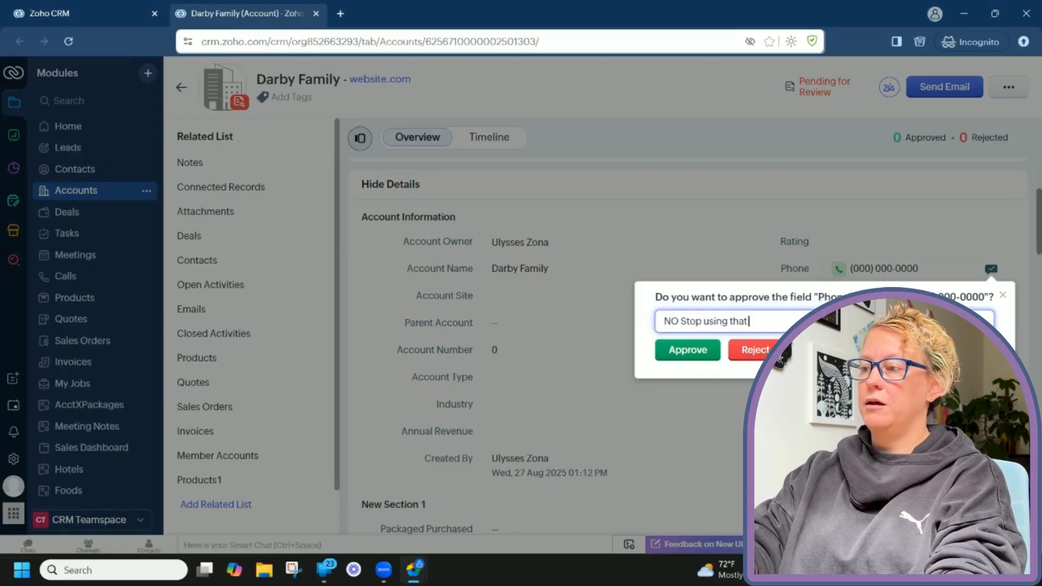
{"action": "type", "text": " phone num"}
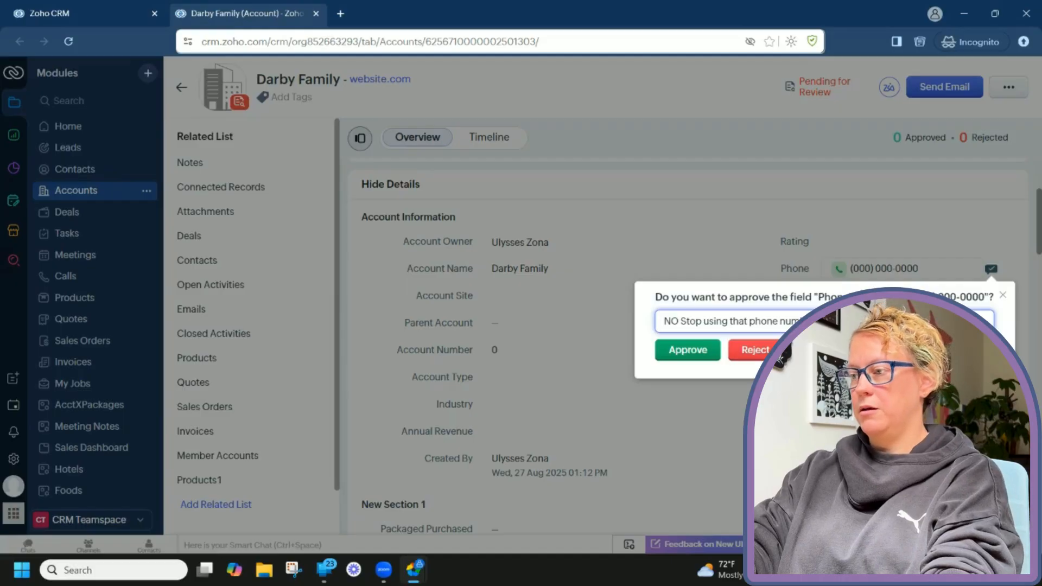
{"action": "left_click", "coordinate": [761, 353]}
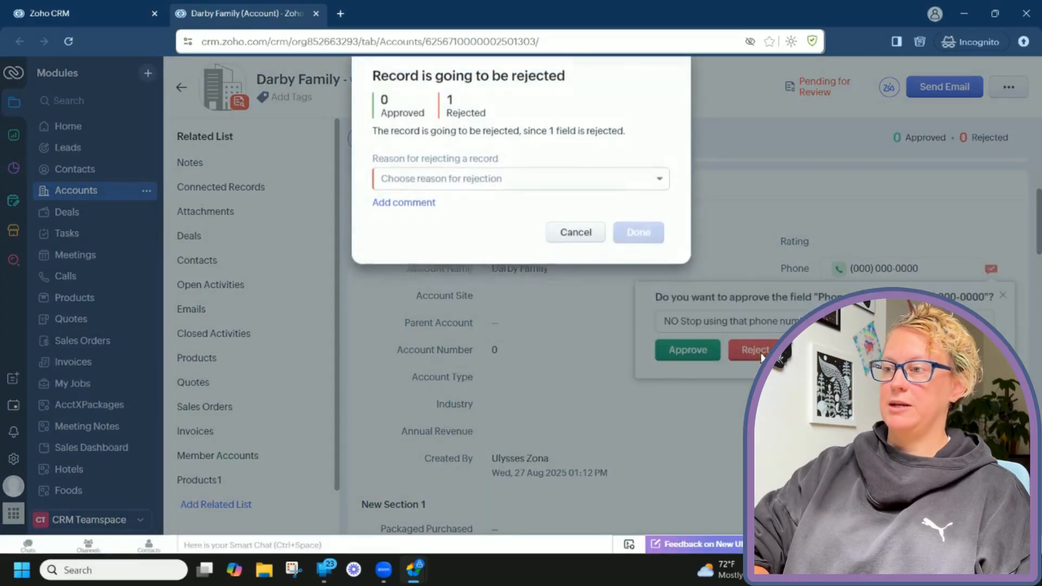
{"action": "left_click", "coordinate": [551, 184]}
{"action": "left_click", "coordinate": [550, 275]}
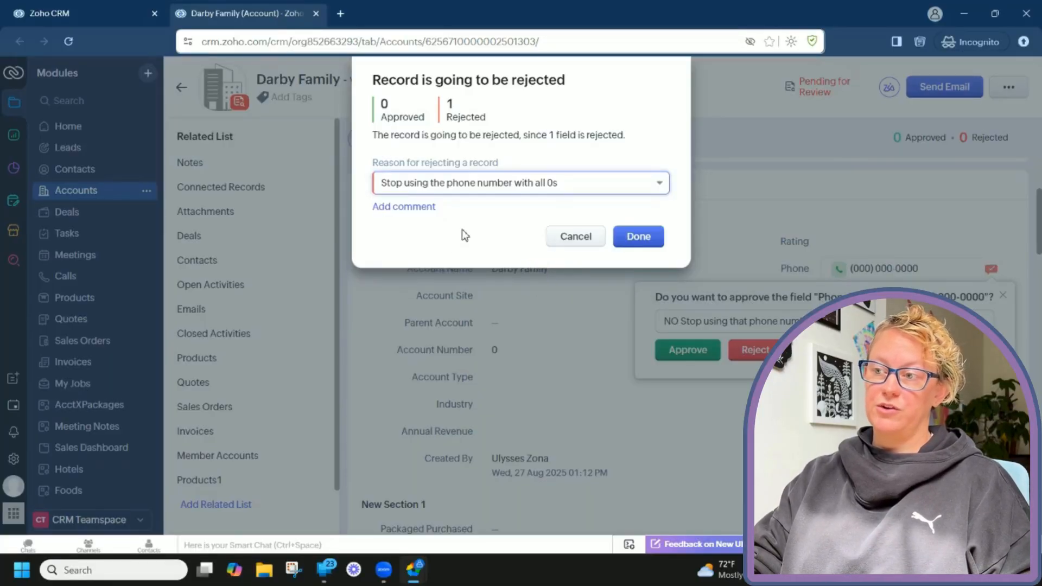
{"action": "left_click", "coordinate": [638, 236]}
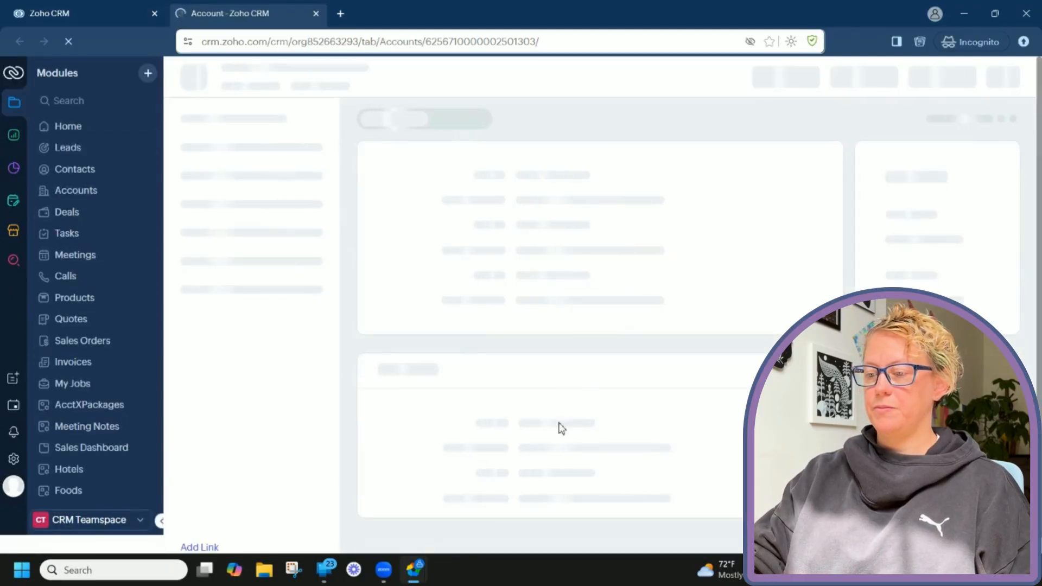
Return to the creator's window with the unfinished Darby Family deal form.
{"action": "mouse_move", "coordinate": [404, 581]}
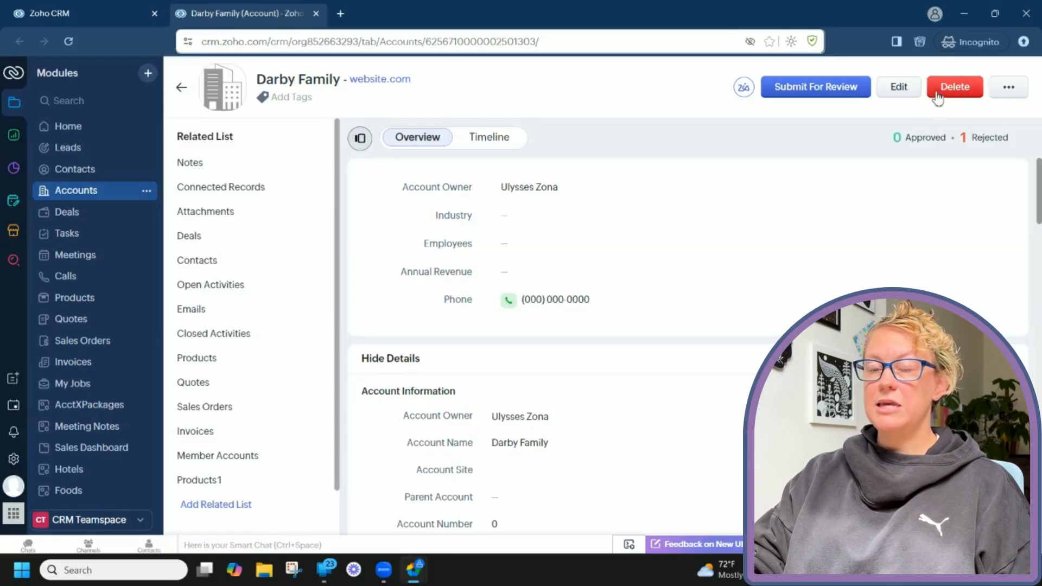
{"action": "scroll", "coordinate": [872, 281], "scroll_direction": "down", "scroll_amount": 2}
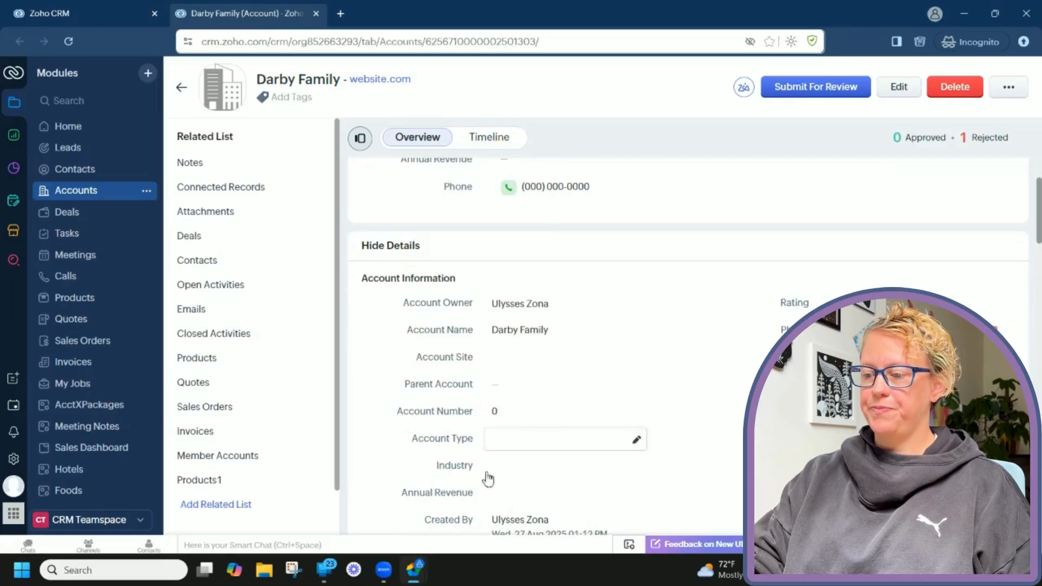
{"action": "left_click", "coordinate": [353, 518]}
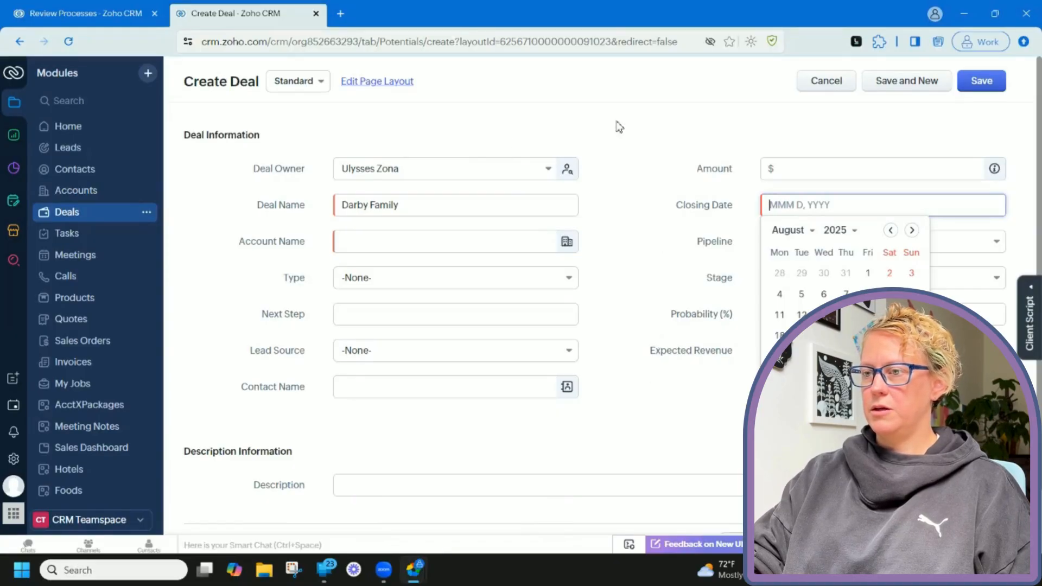
Discard the unsaved Darby Family deal and open the rejected Darby Family account from My Jobs.
{"action": "left_click", "coordinate": [827, 90]}
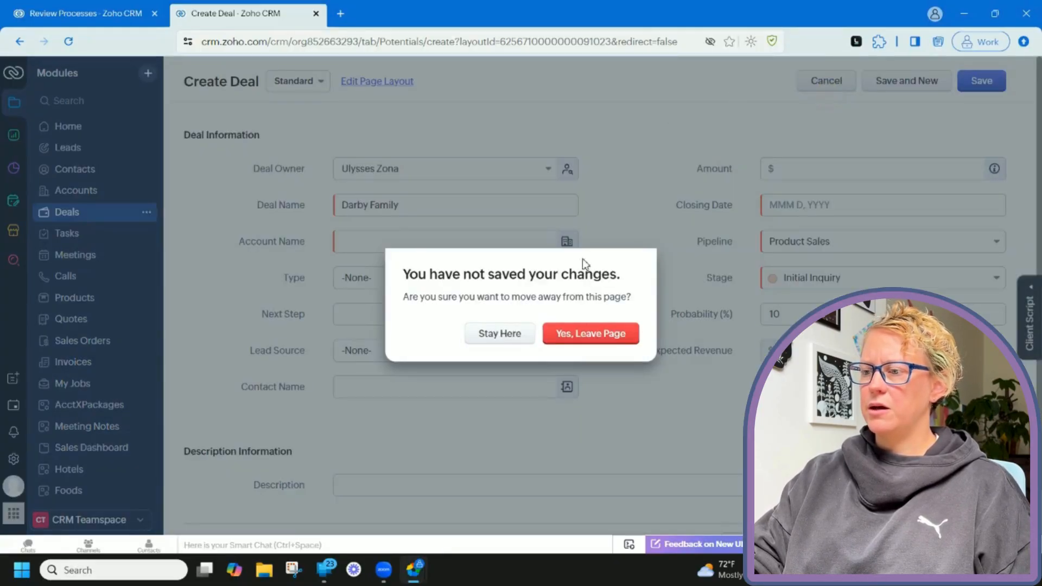
{"action": "left_click", "coordinate": [582, 338]}
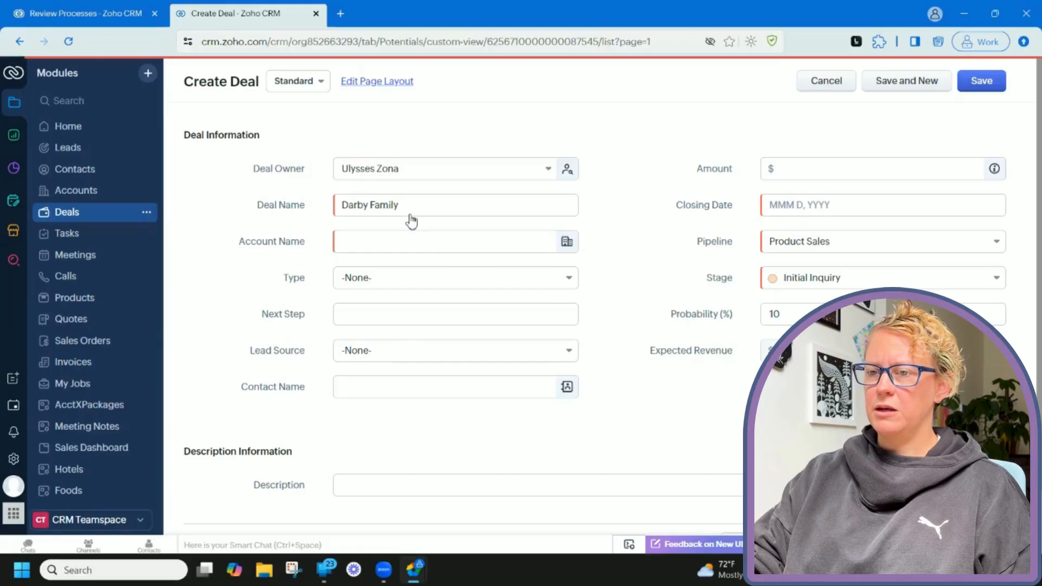
{"action": "left_click", "coordinate": [91, 201]}
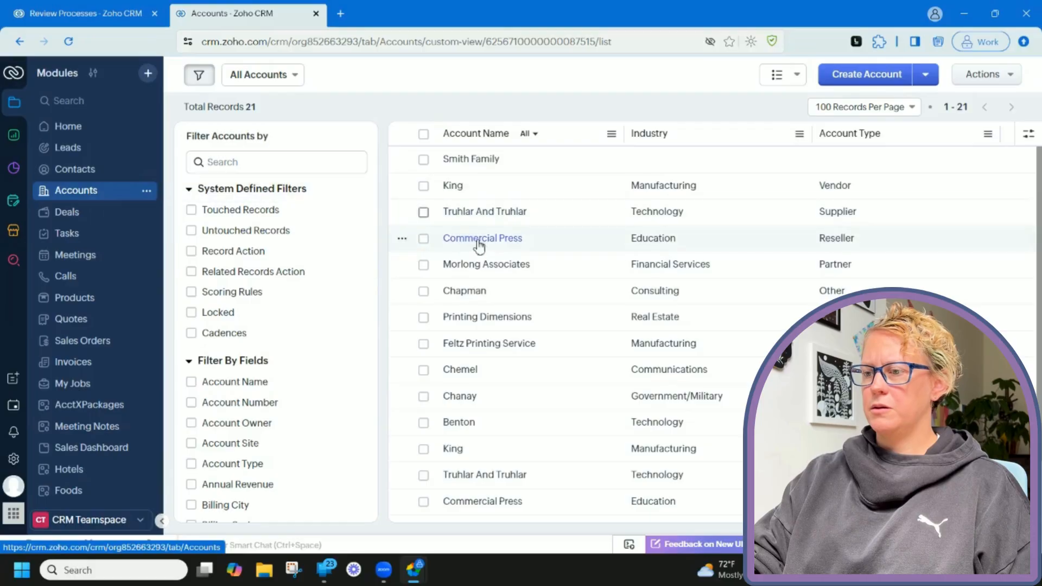
{"action": "scroll", "coordinate": [546, 345], "scroll_direction": "down", "scroll_amount": 4}
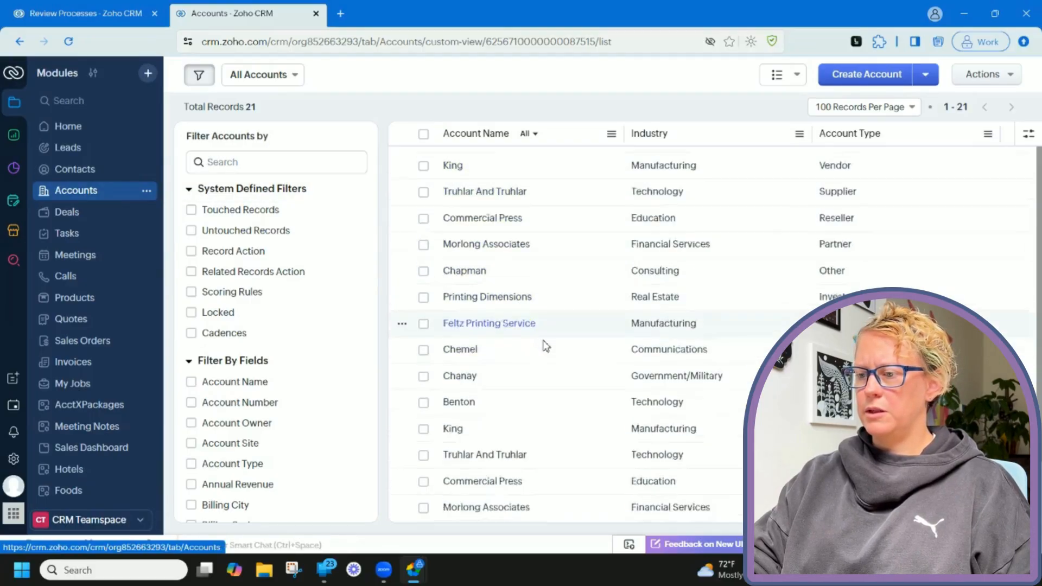
{"action": "scroll", "coordinate": [545, 346], "scroll_direction": "up", "scroll_amount": 4}
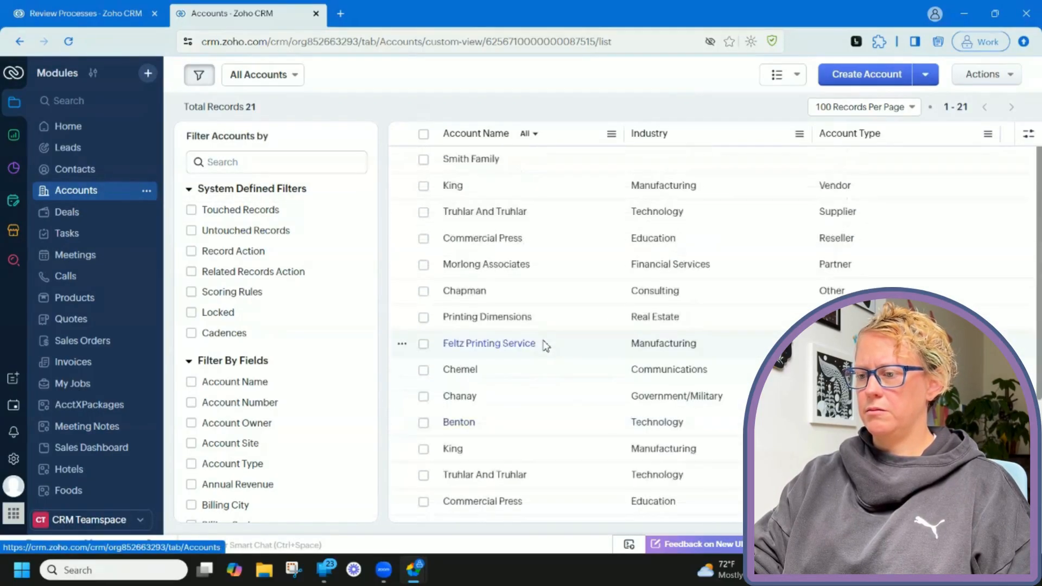
{"action": "left_click", "coordinate": [96, 386]}
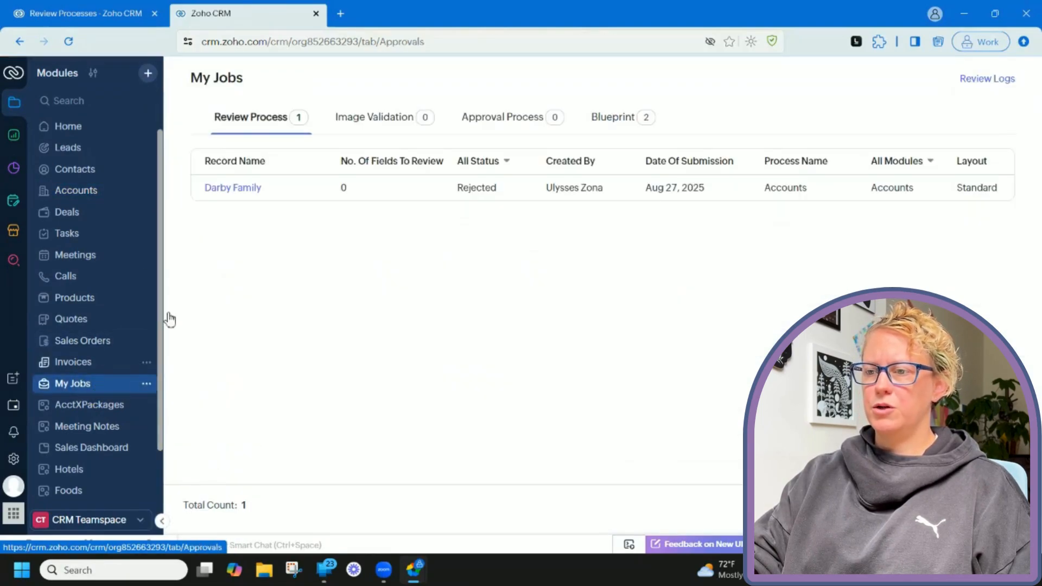
{"action": "left_click", "coordinate": [251, 191]}
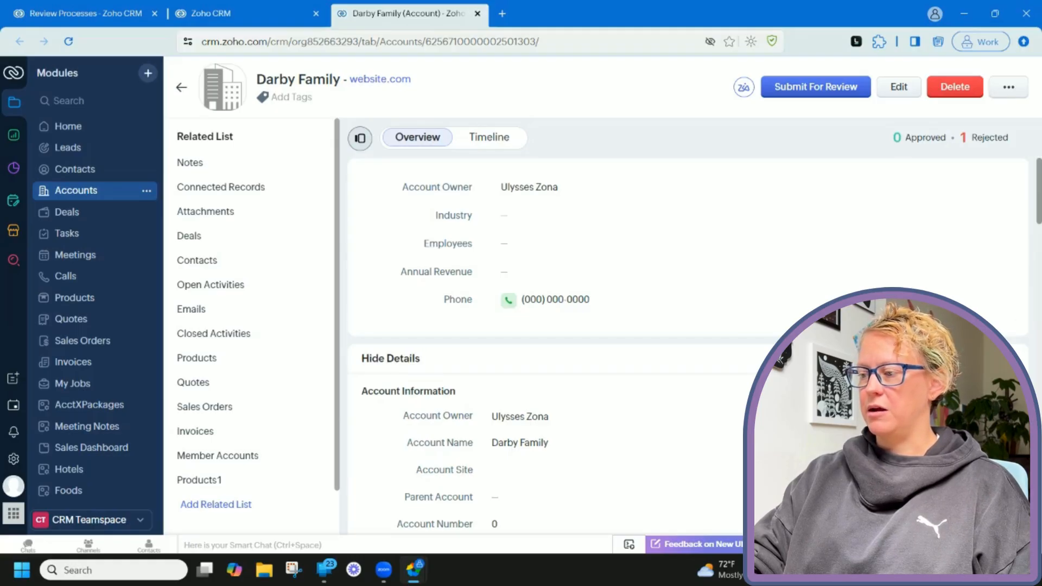
Comment the correct phone number on the rejected Phone value, then close the rejection details.
{"action": "left_click", "coordinate": [997, 444]}
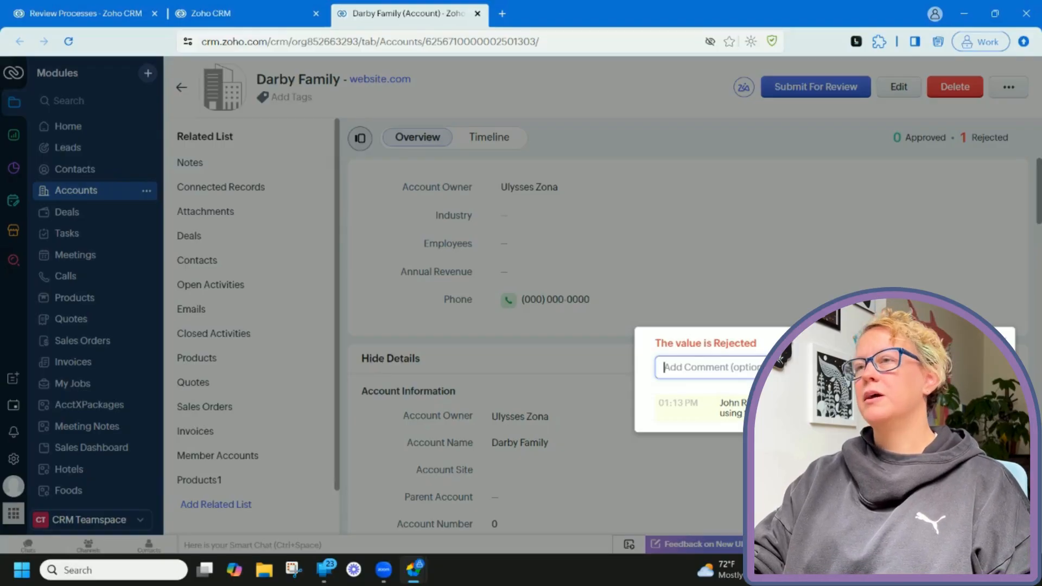
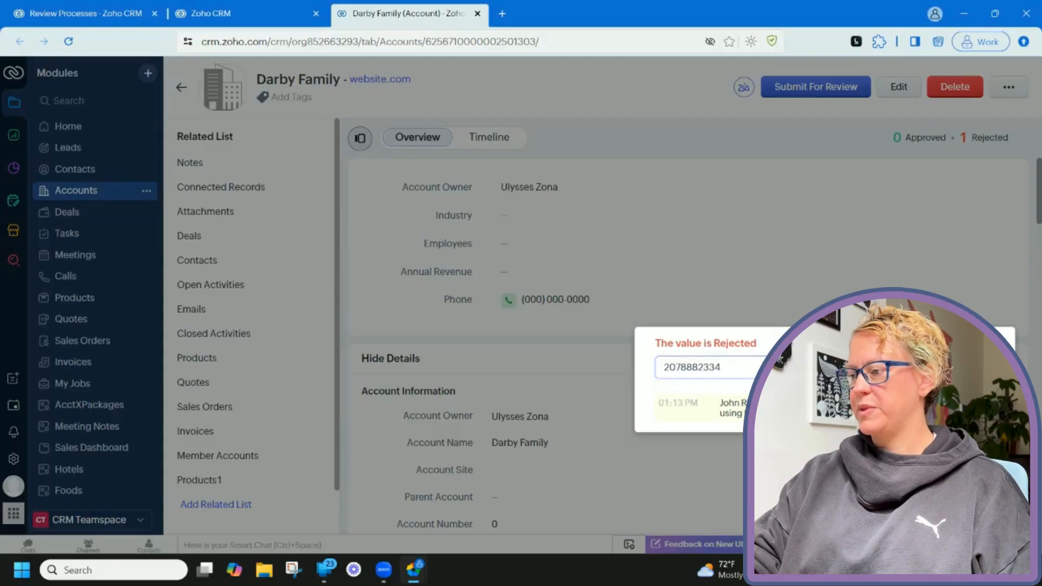
{"action": "key", "text": "Return"}
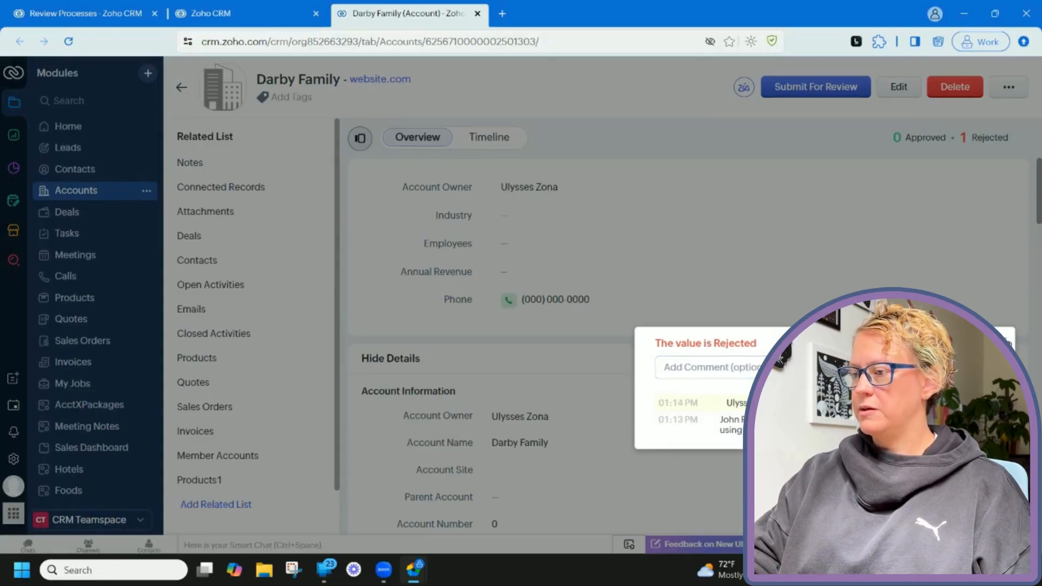
{"action": "left_click", "coordinate": [1006, 342]}
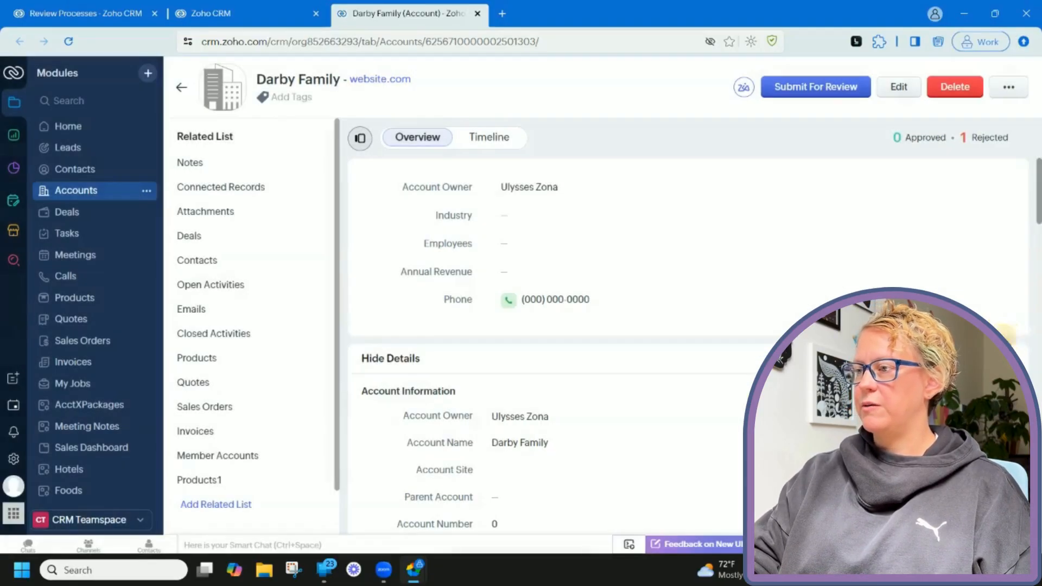
Resubmit Darby Family for review, then reload it as reviewer and open the Phone approval prompt.
{"action": "left_click", "coordinate": [821, 98]}
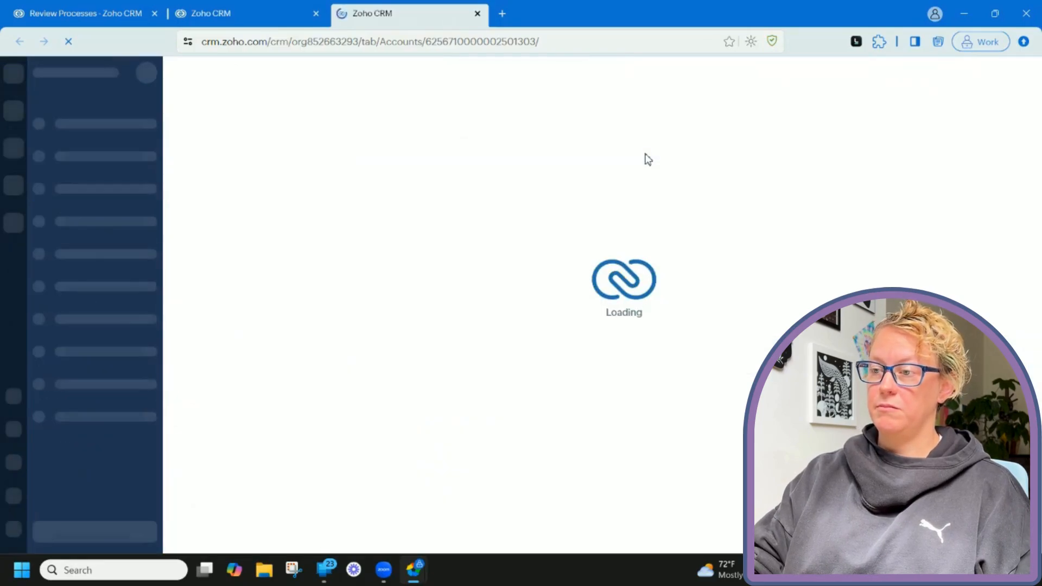
{"action": "mouse_move", "coordinate": [413, 568]}
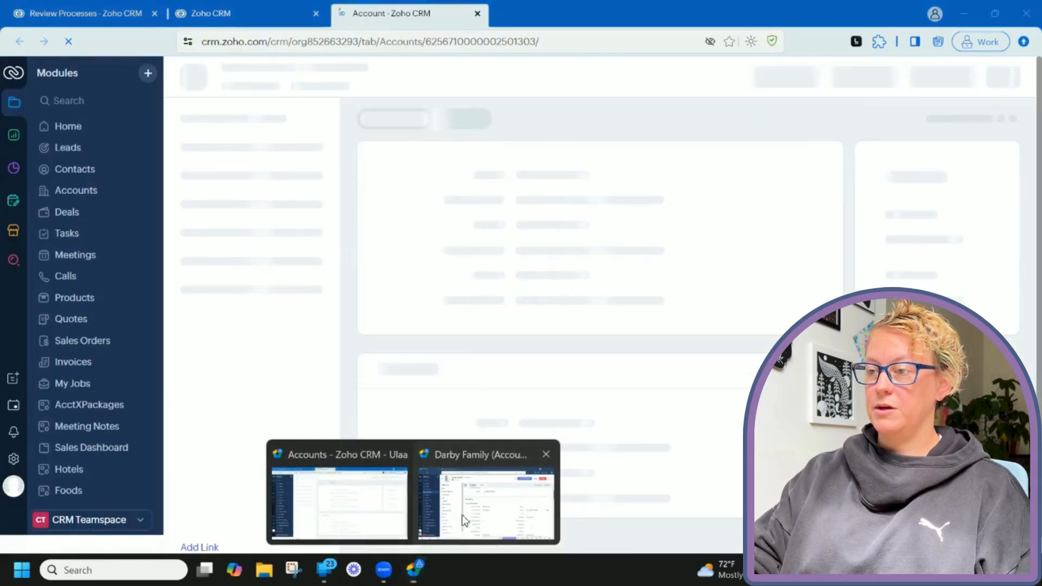
{"action": "left_click", "coordinate": [461, 514]}
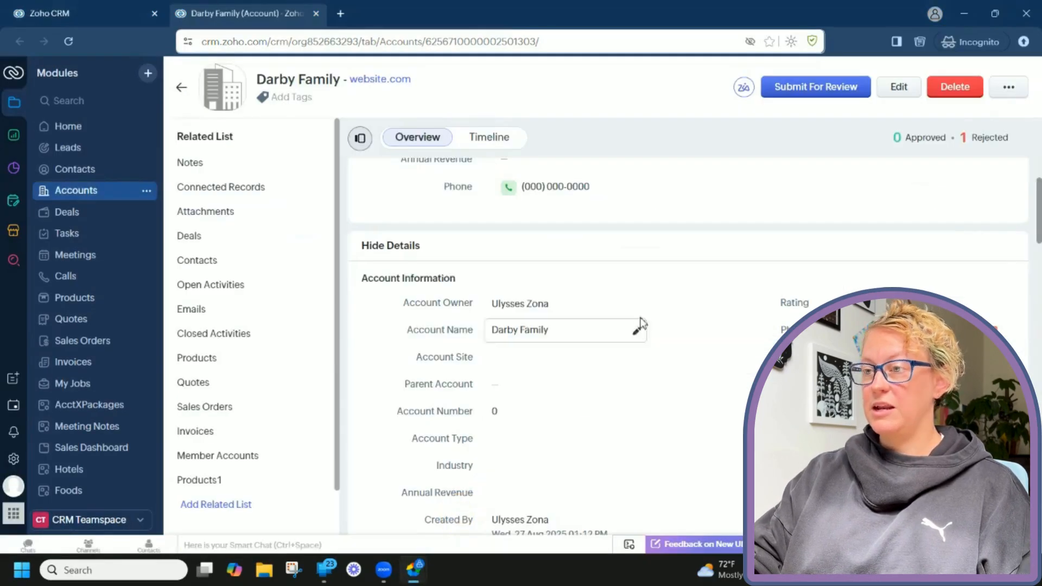
{"action": "left_click", "coordinate": [69, 41]}
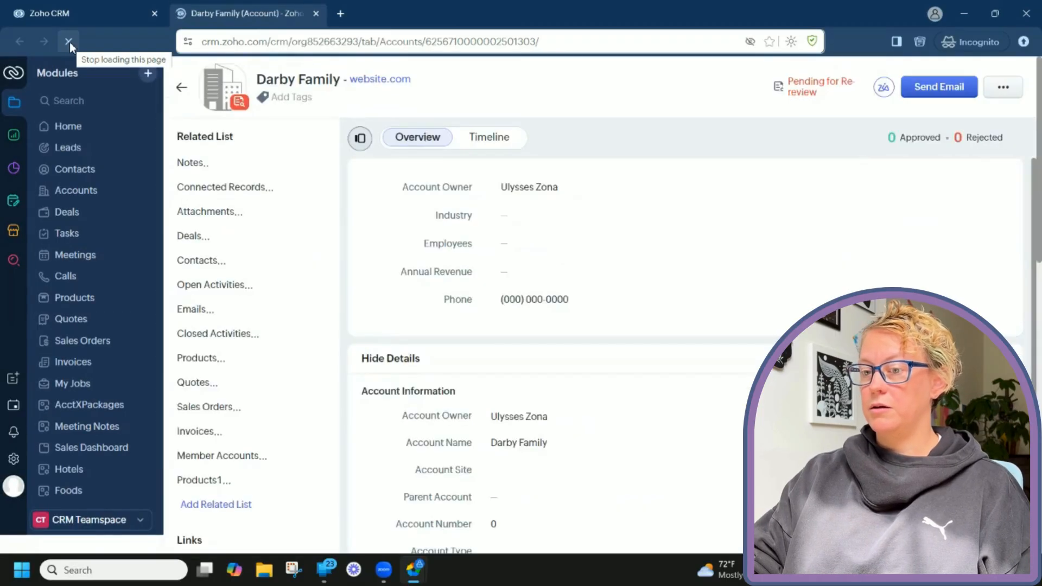
{"action": "scroll", "coordinate": [801, 228], "scroll_direction": "down", "scroll_amount": 1}
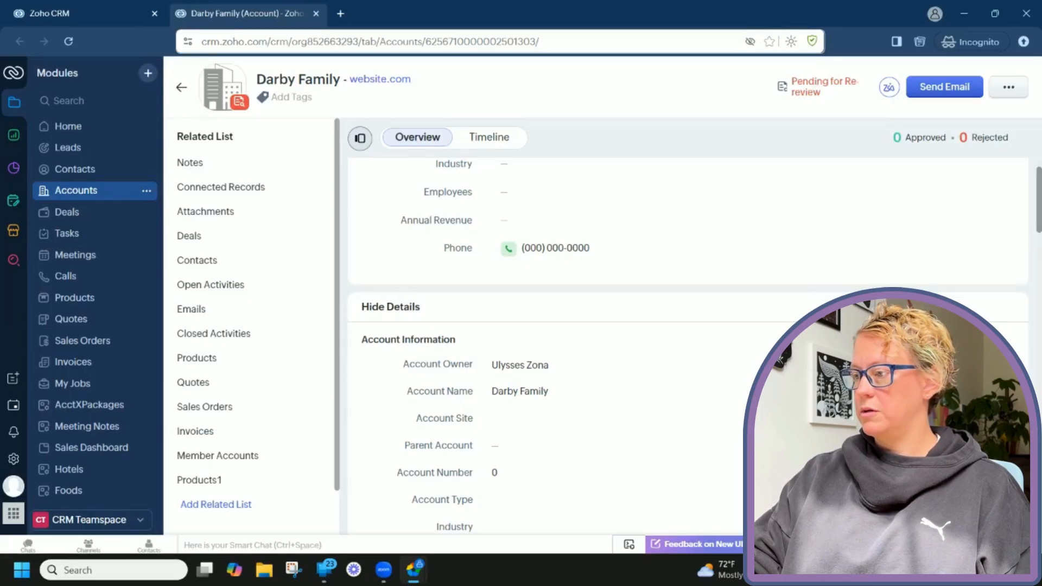
{"action": "left_click", "coordinate": [825, 391]}
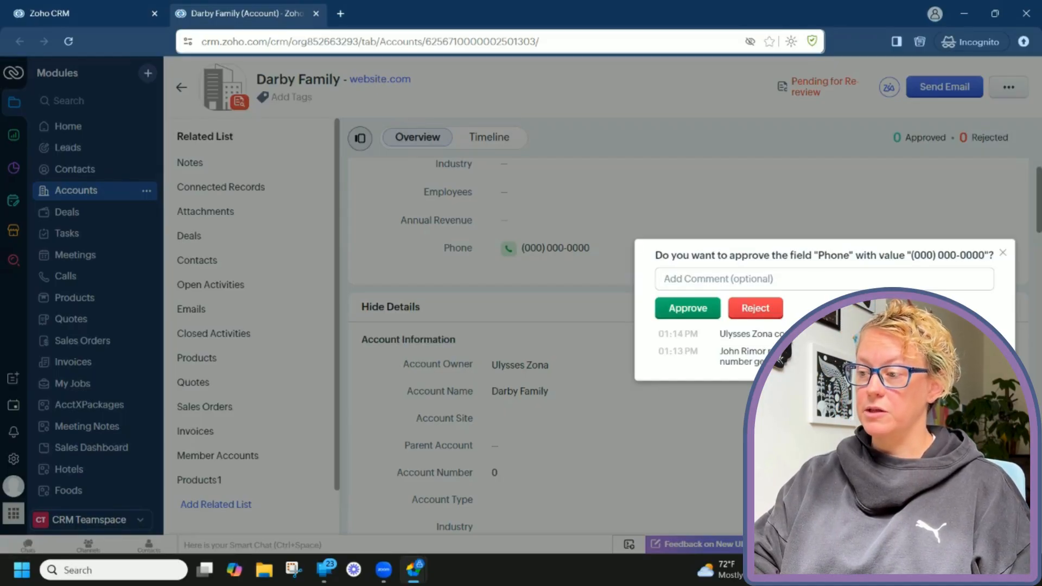
Check the submitter's Darby Family record, then return to the reviewer's window.
{"action": "mouse_move", "coordinate": [412, 580]}
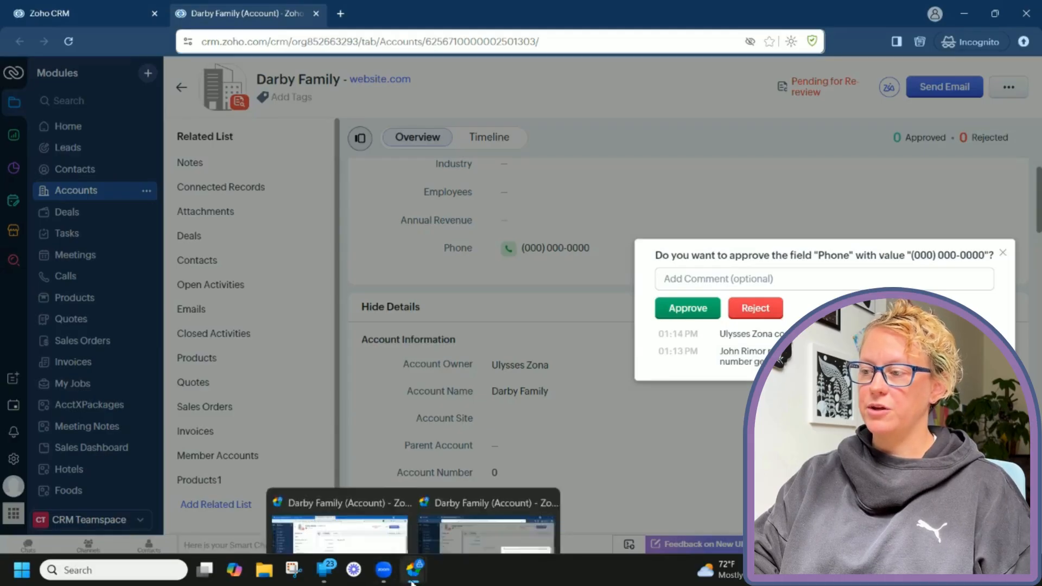
{"action": "left_click", "coordinate": [642, 417]}
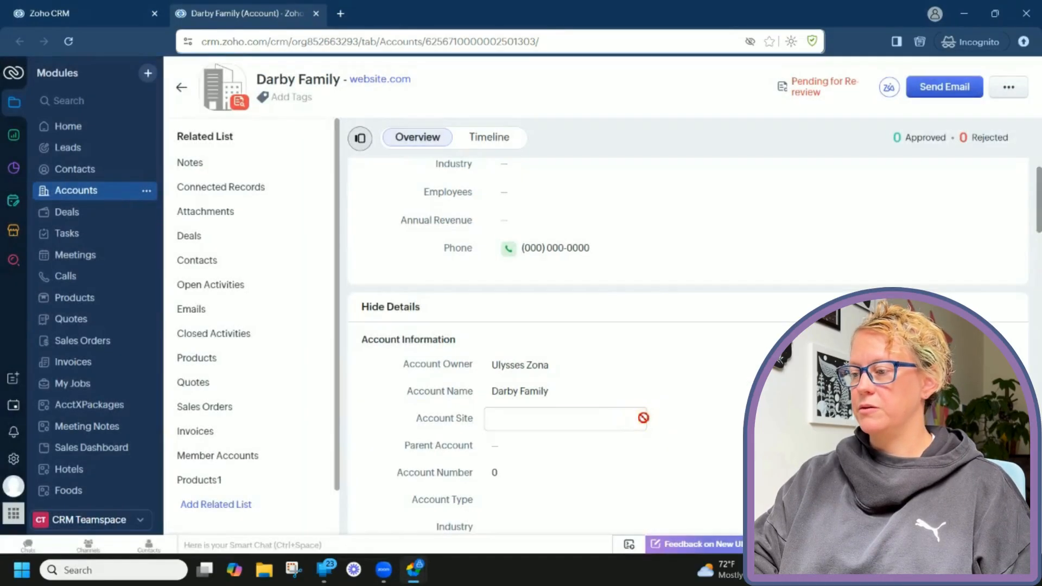
{"action": "mouse_move", "coordinate": [412, 570]}
{"action": "left_click", "coordinate": [348, 521]}
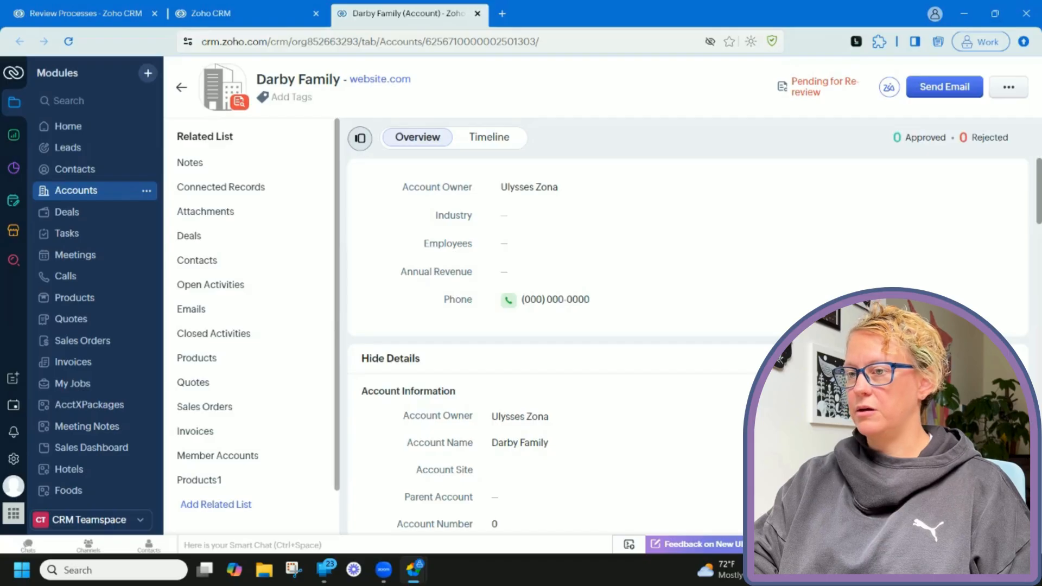
{"action": "scroll", "coordinate": [400, 370], "scroll_direction": "down", "scroll_amount": 1}
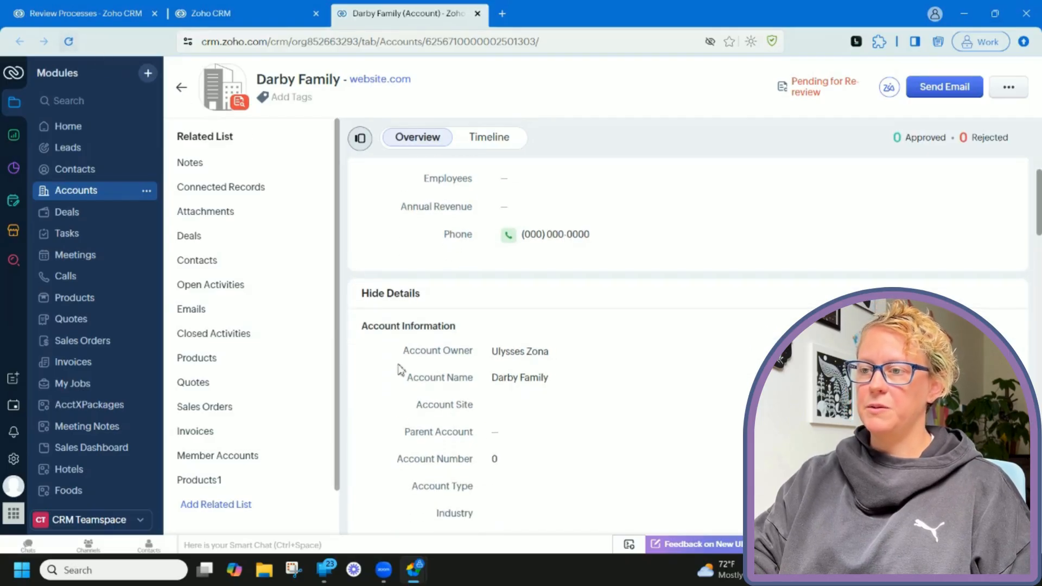
{"action": "mouse_move", "coordinate": [413, 570]}
{"action": "left_click", "coordinate": [476, 533]}
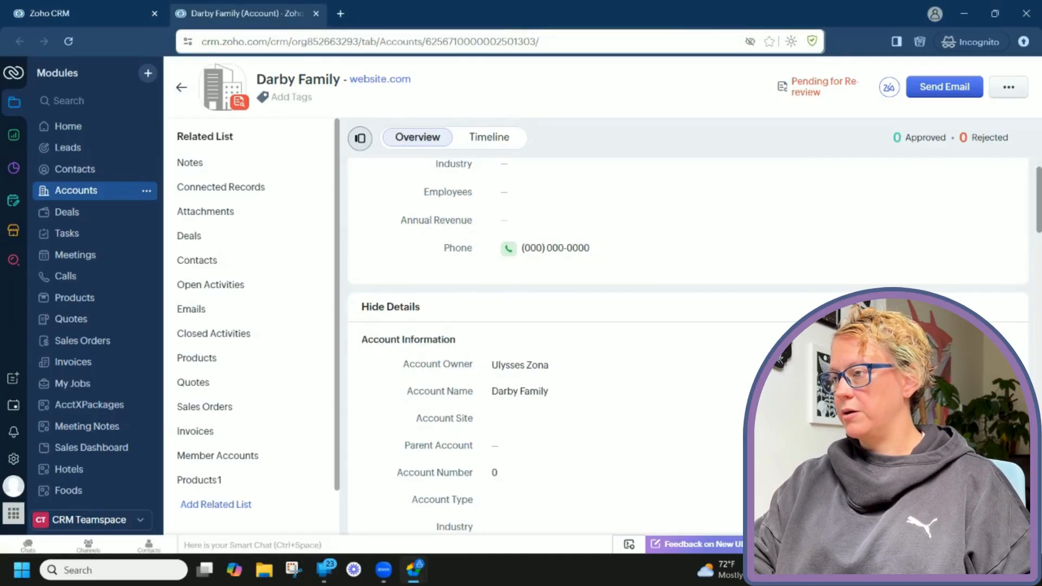
Approve the Darby Family Phone value and close the approval details.
{"action": "left_click", "coordinate": [1008, 87]}
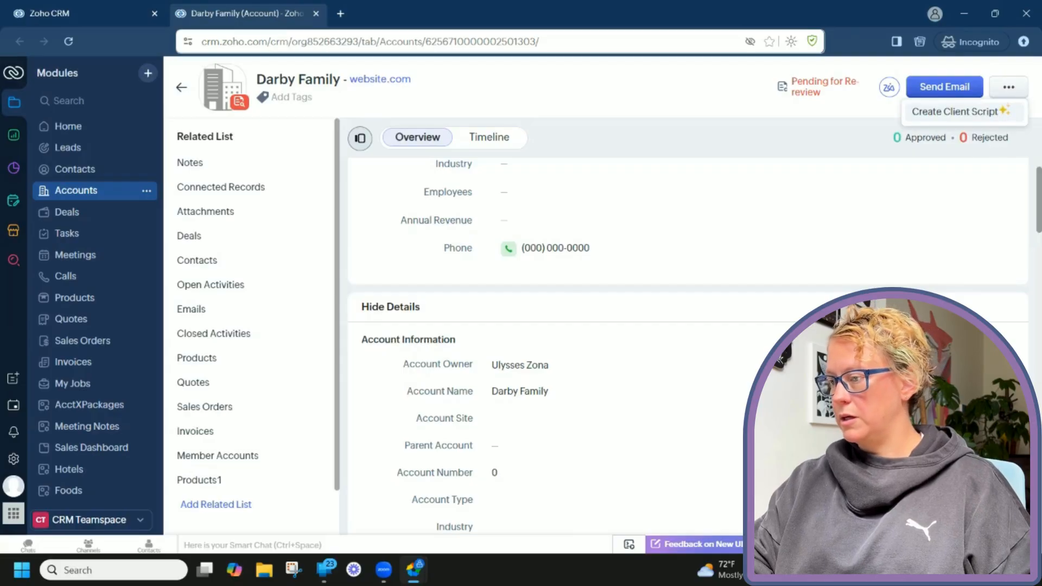
{"action": "key", "text": "Escape"}
{"action": "left_click", "coordinate": [825, 391]}
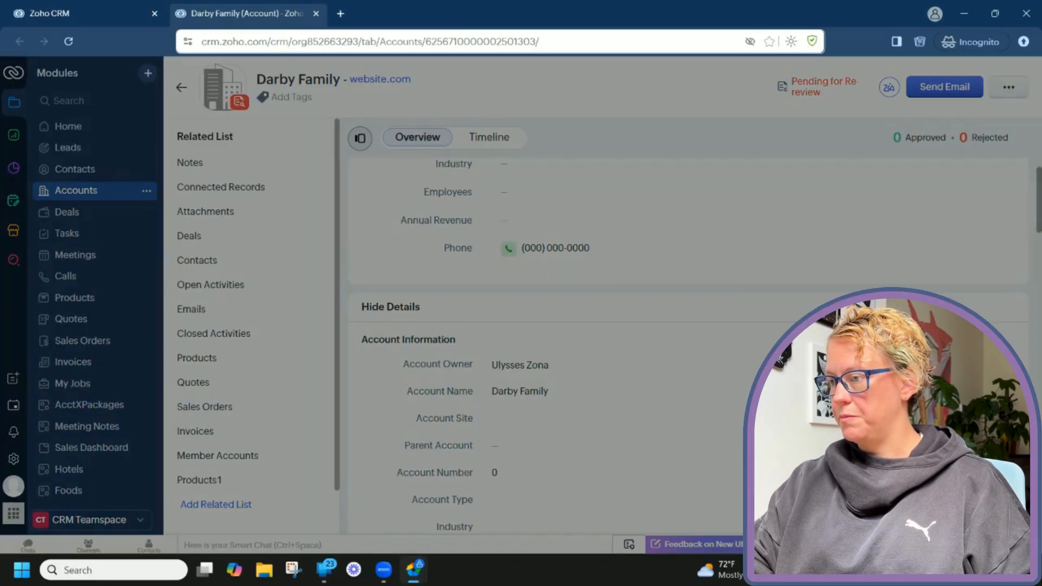
{"action": "left_click", "coordinate": [688, 307]}
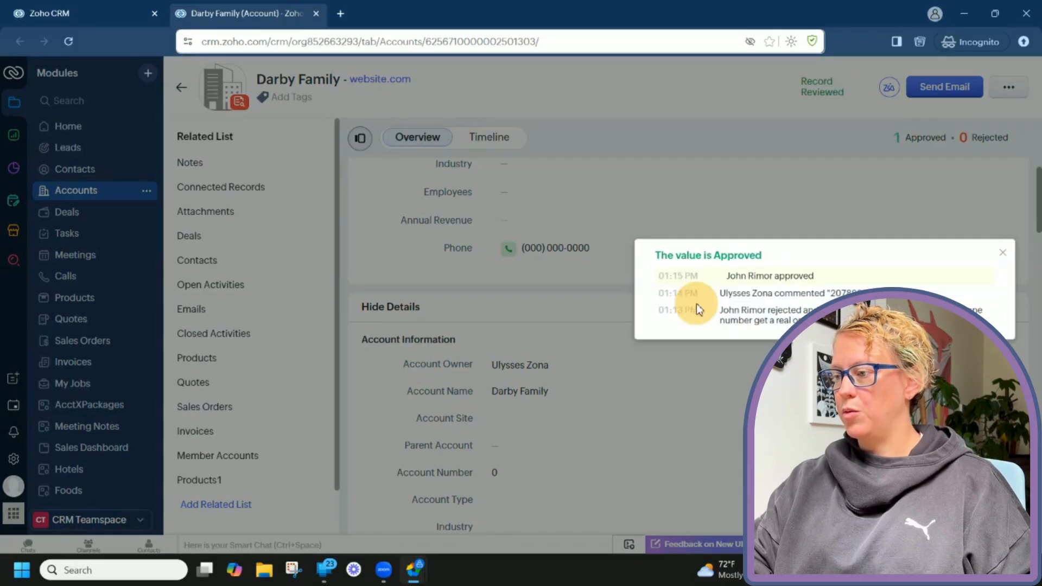
{"action": "left_click", "coordinate": [1003, 253]}
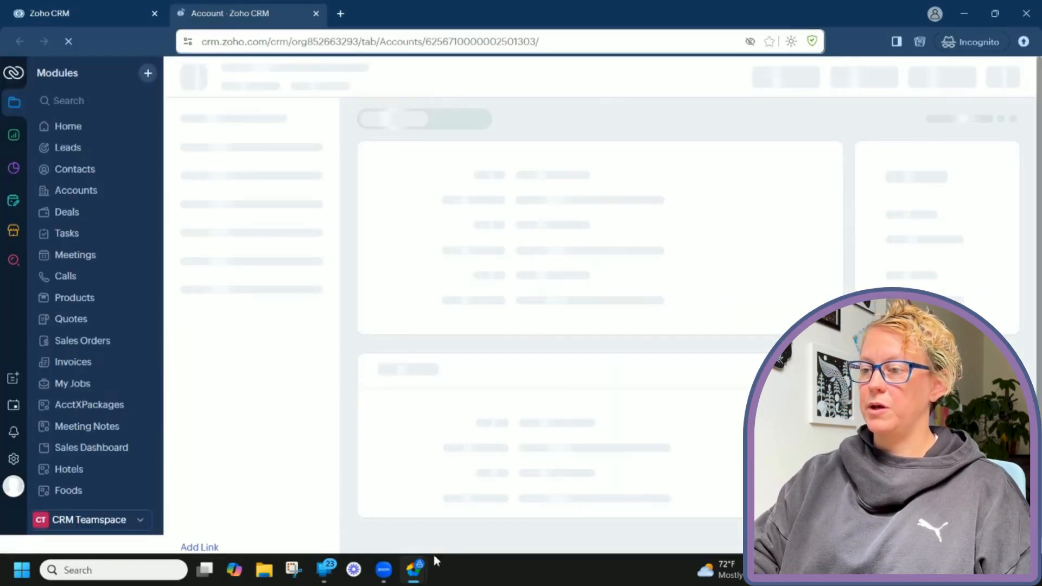
Reload the submitter's Darby Family record to show the approved corrected phone number.
{"action": "mouse_move", "coordinate": [412, 574]}
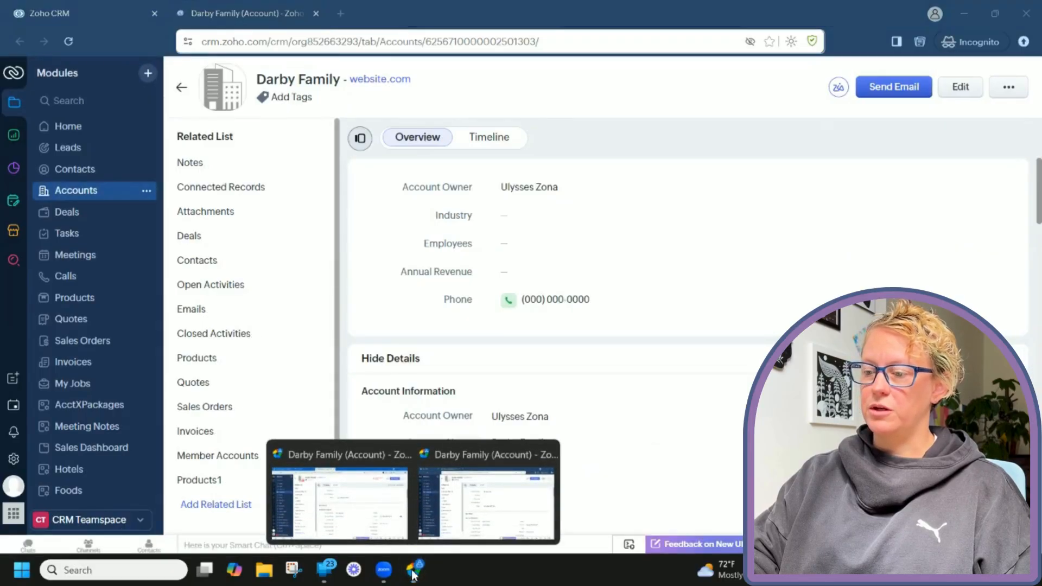
{"action": "left_click", "coordinate": [355, 518]}
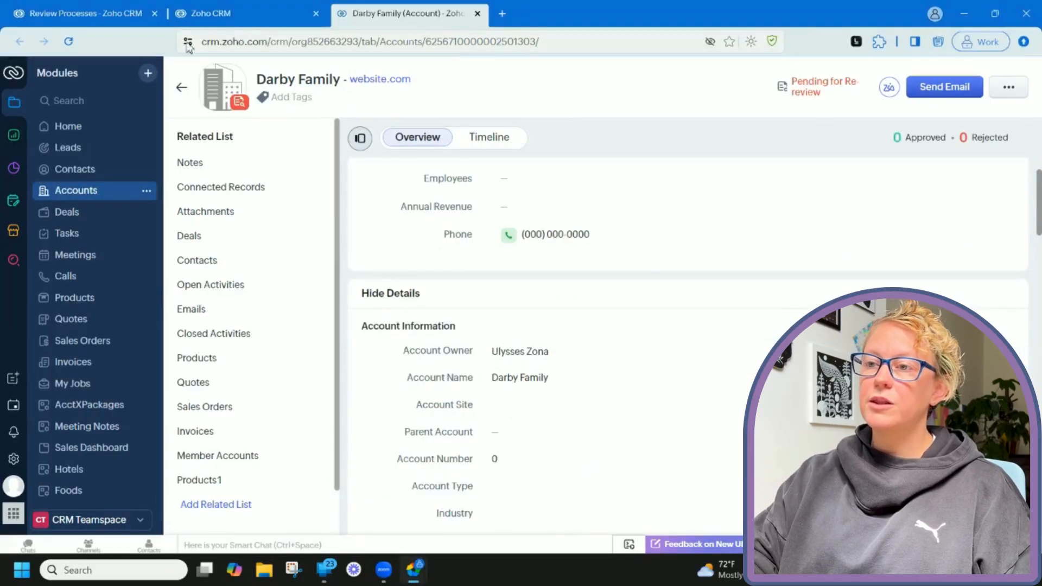
{"action": "left_click", "coordinate": [67, 42]}
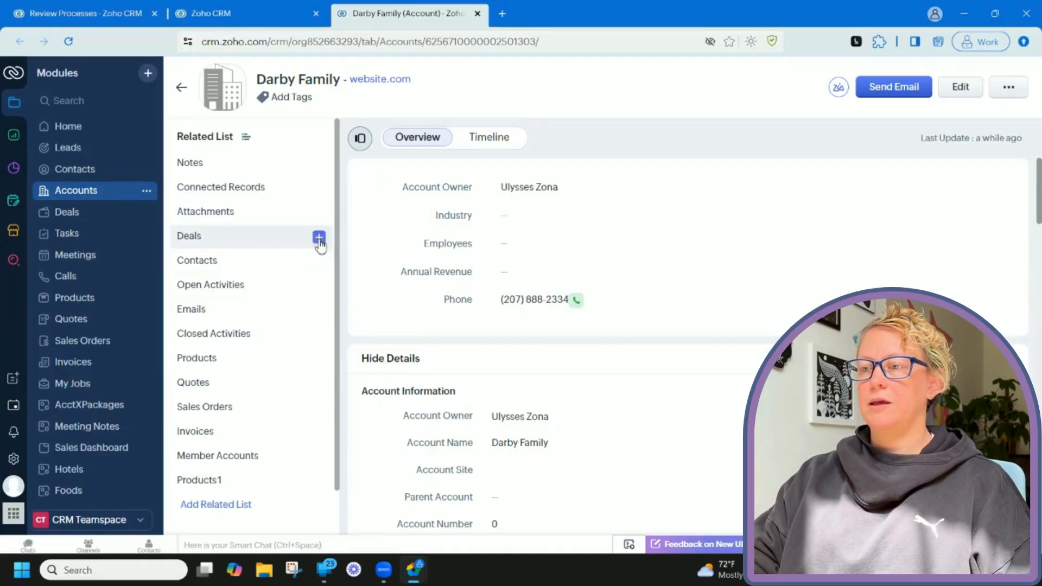
Save a Darby Family deal named 'New Deal', stage Initial Inquiry, closing Aug 31, 2025.
{"action": "left_click", "coordinate": [319, 238]}
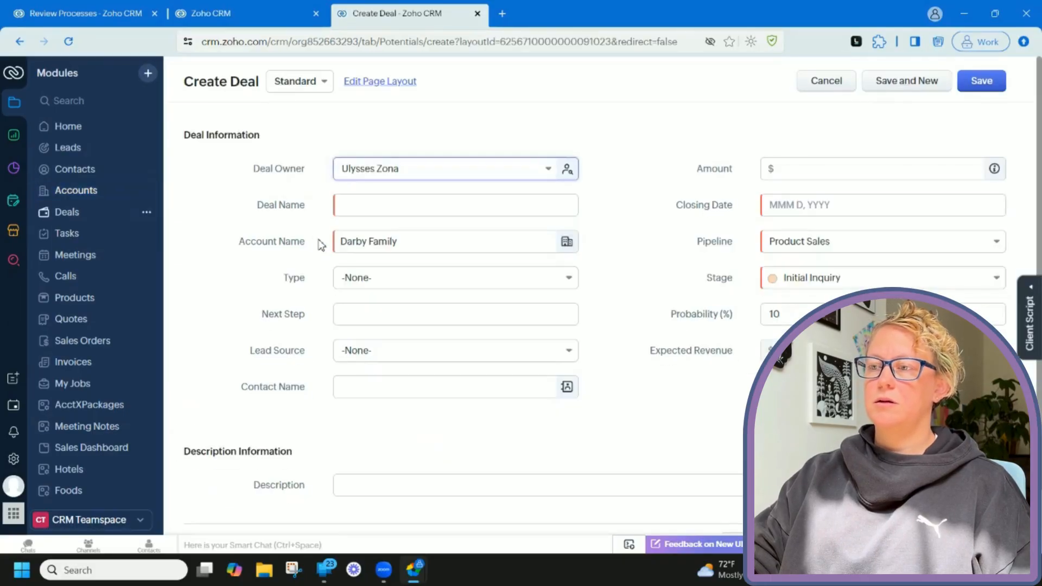
{"action": "left_click", "coordinate": [369, 204]}
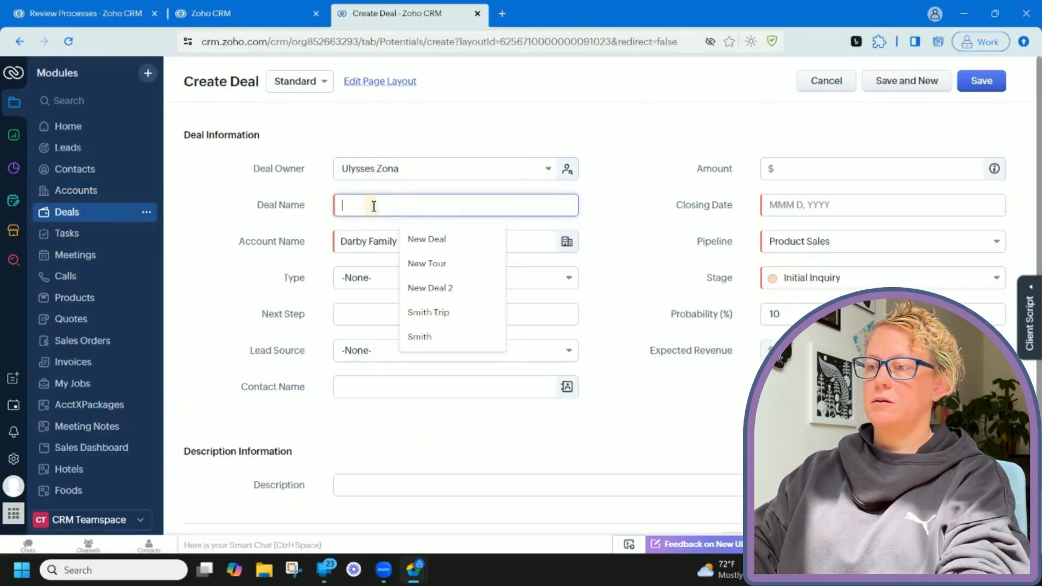
{"action": "left_click", "coordinate": [440, 239]}
{"action": "left_click", "coordinate": [799, 204]}
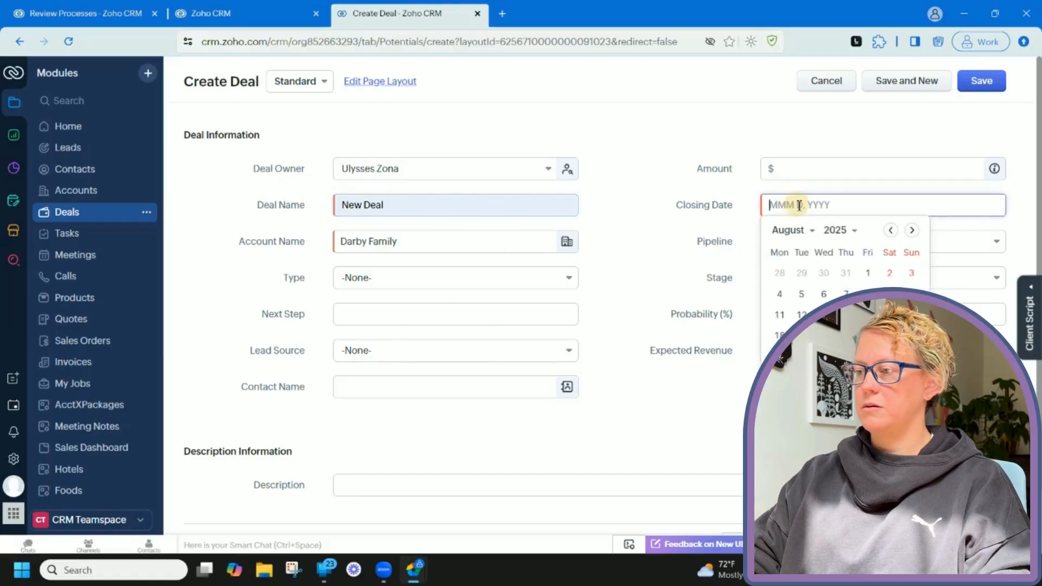
{"action": "left_click", "coordinate": [911, 356]}
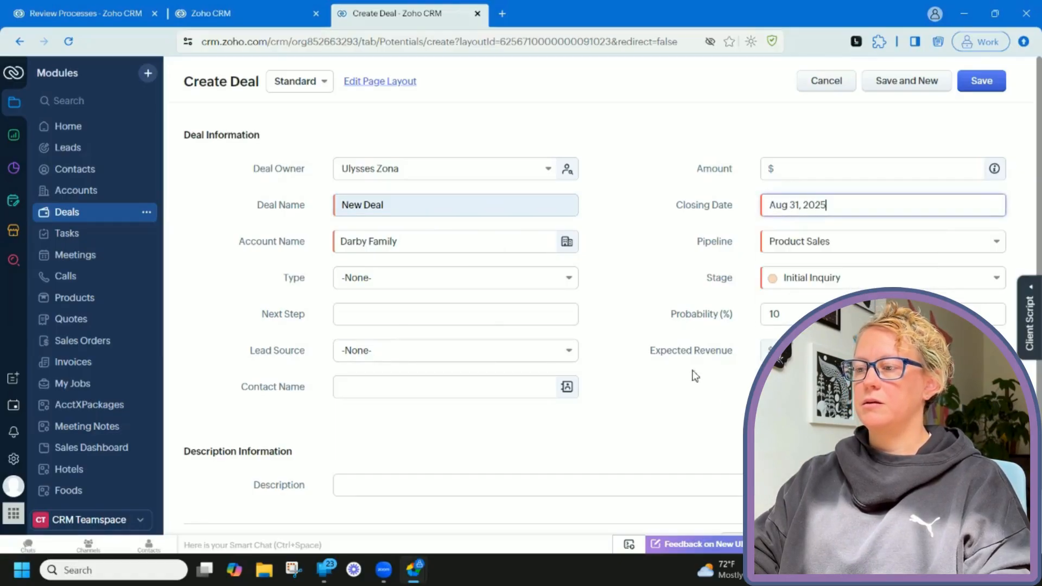
{"action": "left_click", "coordinate": [981, 81]}
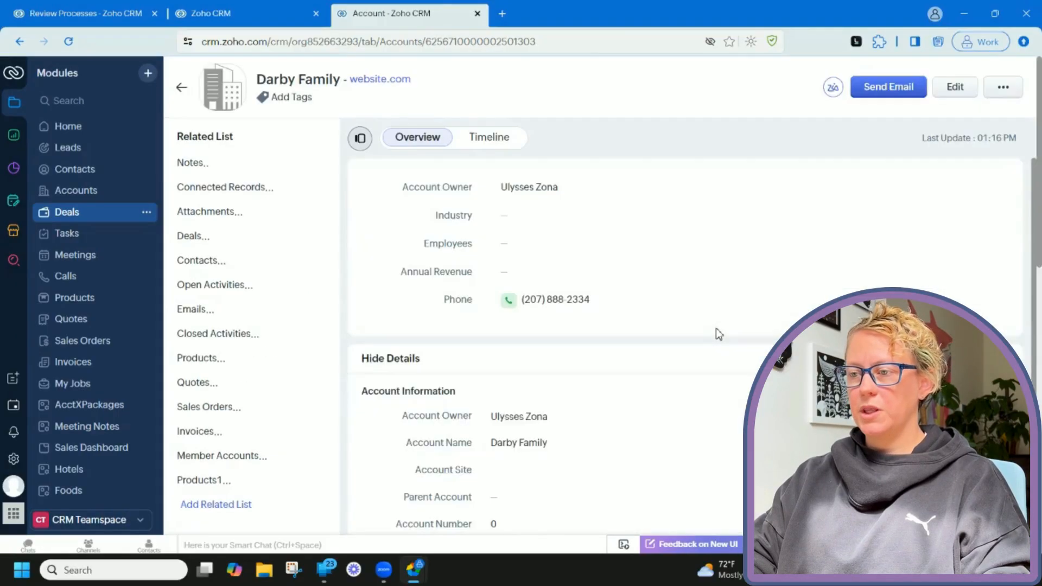
{"action": "scroll", "coordinate": [715, 327], "scroll_direction": "down", "scroll_amount": 5}
{"action": "scroll", "coordinate": [715, 328], "scroll_direction": "down", "scroll_amount": 8}
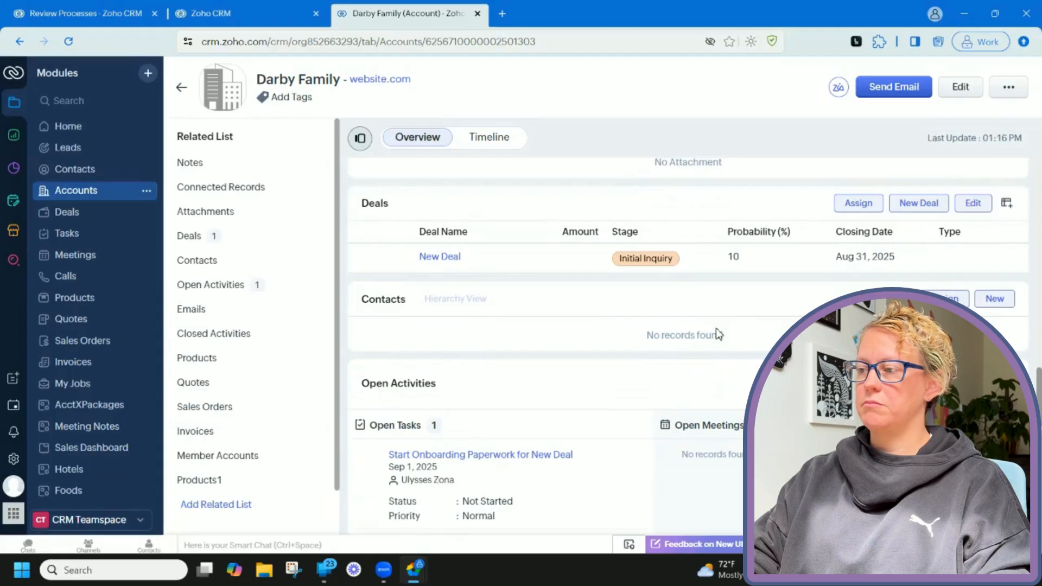